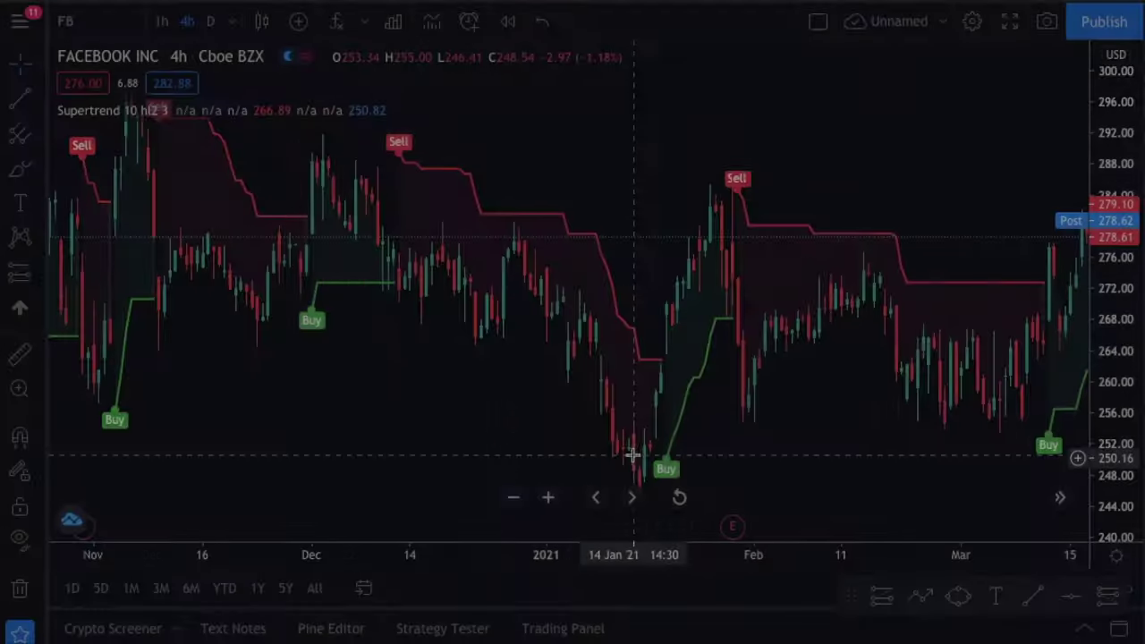
# Remove the Supertrend indicator from the Facebook 4h chart.
pyautogui.scroll(-3, 632, 453)
pyautogui.moveTo(647, 445); pyautogui.dragTo(941, 451)
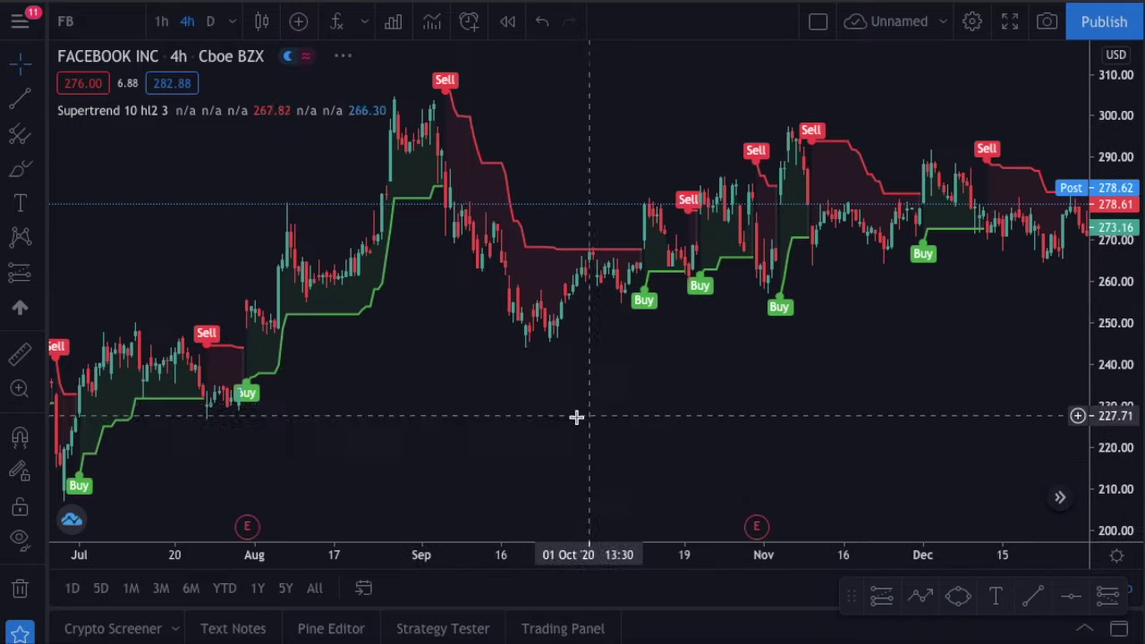
pyautogui.moveTo(453, 388); pyautogui.dragTo(630, 396)
pyautogui.scroll(2, 629, 397)
pyautogui.scroll(3, 629, 396)
pyautogui.moveTo(583, 300); pyautogui.dragTo(989, 304)
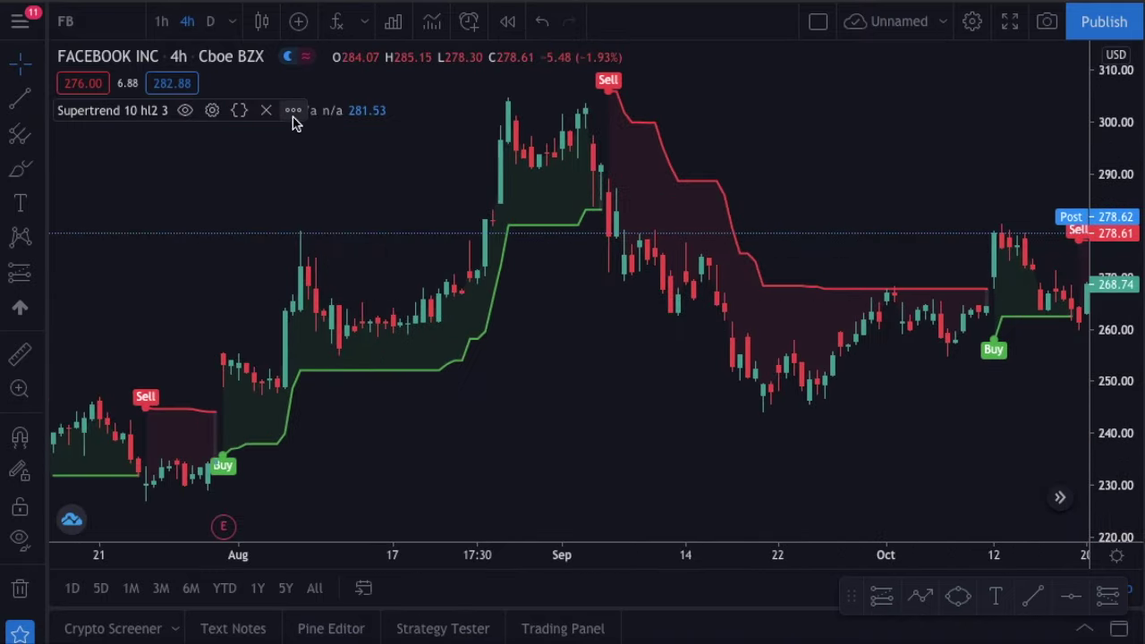
pyautogui.click(268, 112)
pyautogui.moveTo(678, 392); pyautogui.dragTo(397, 364)
pyautogui.scroll(3, 626, 356)
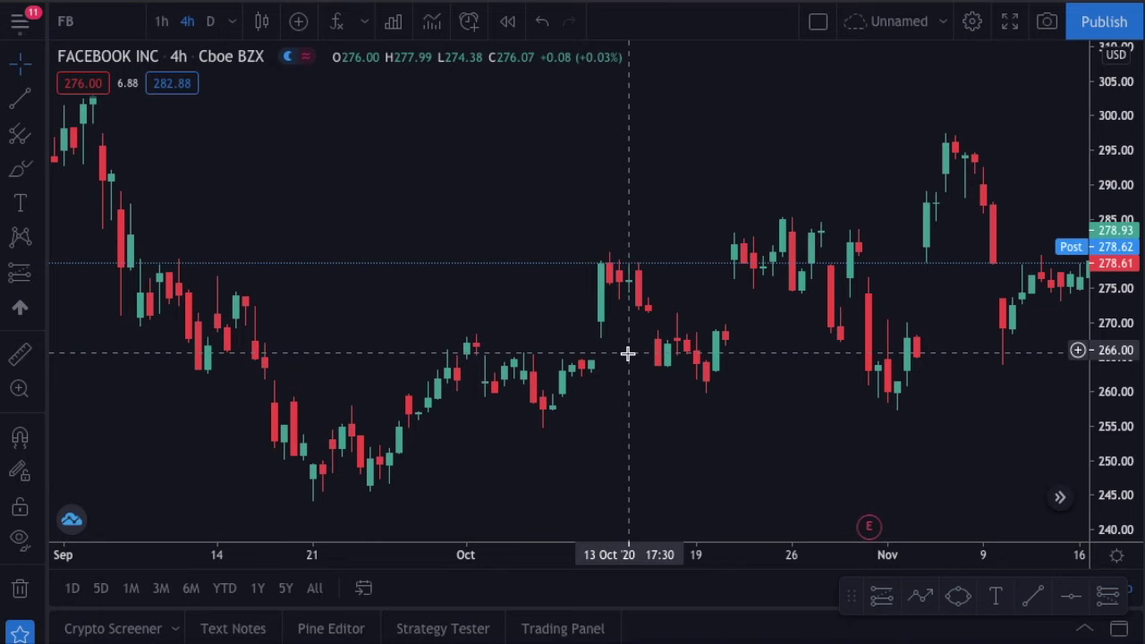
# Search the indicators for "supert" and add the first SuperTrend script from the public library to the chart.
pyautogui.scroll(-3, 628, 354)
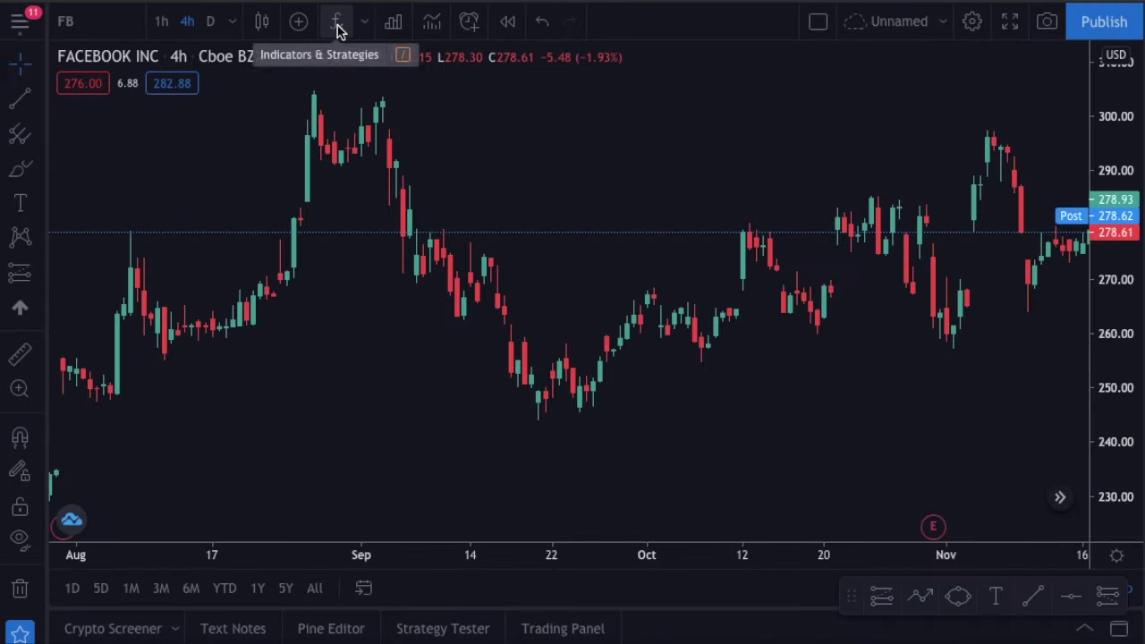
pyautogui.click(336, 24)
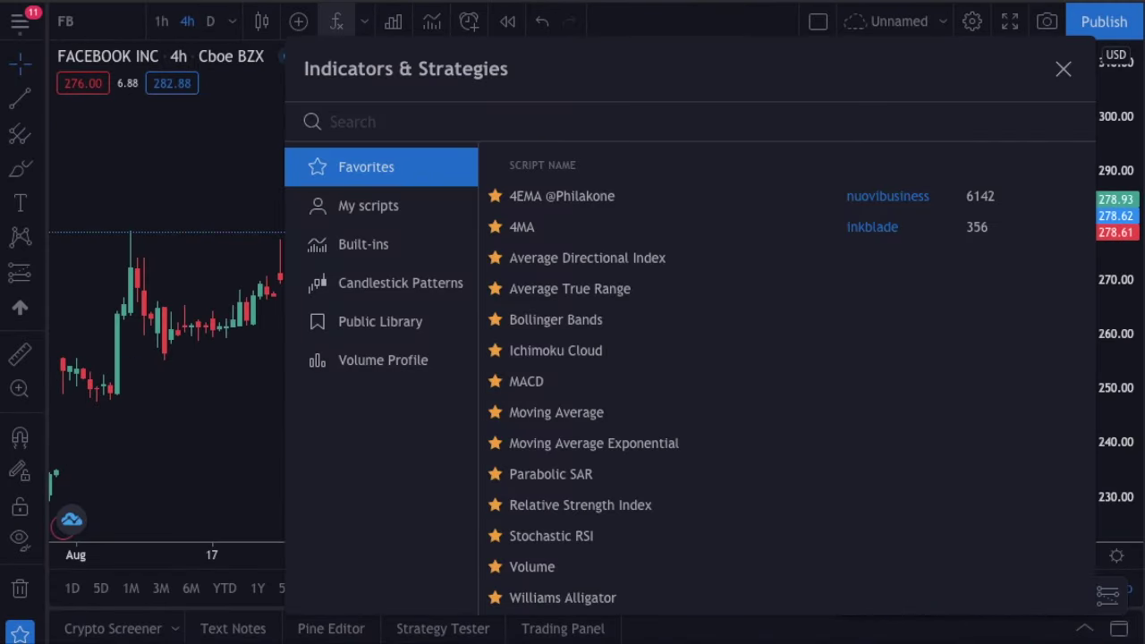
pyautogui.write('supert')
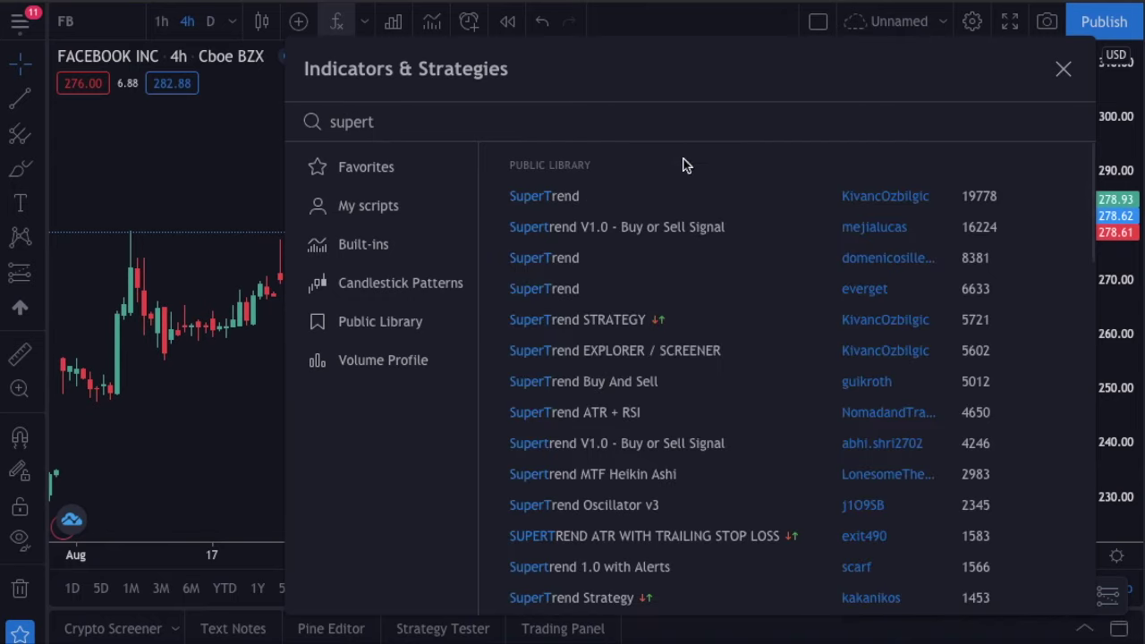
pyautogui.click(679, 186)
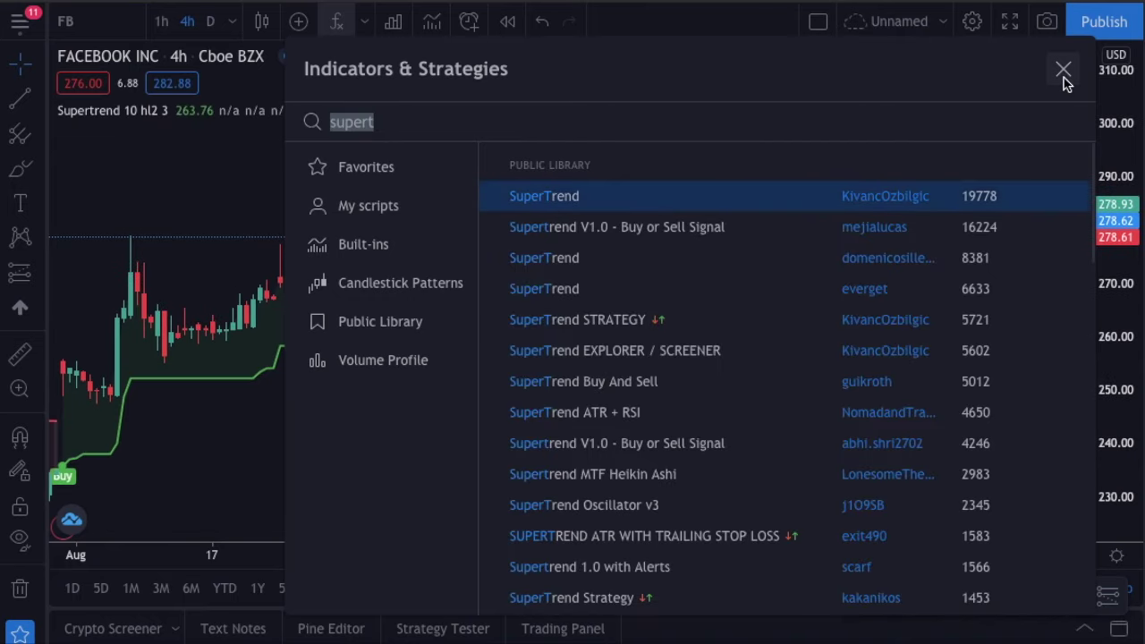
pyautogui.click(1064, 70)
pyautogui.moveTo(828, 402); pyautogui.dragTo(1047, 412)
pyautogui.scroll(2, 641, 358)
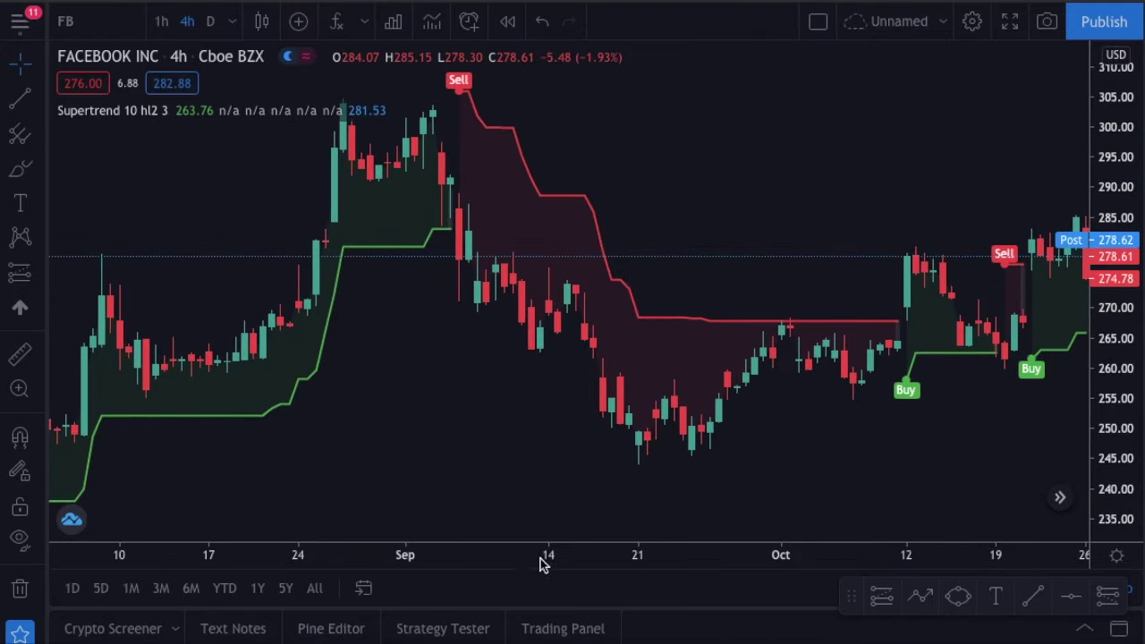
# Draw a rising path arrow below the August uptrend, from about 232 in early August to about 288 on 2 September.
pyautogui.moveTo(472, 466); pyautogui.dragTo(707, 490)
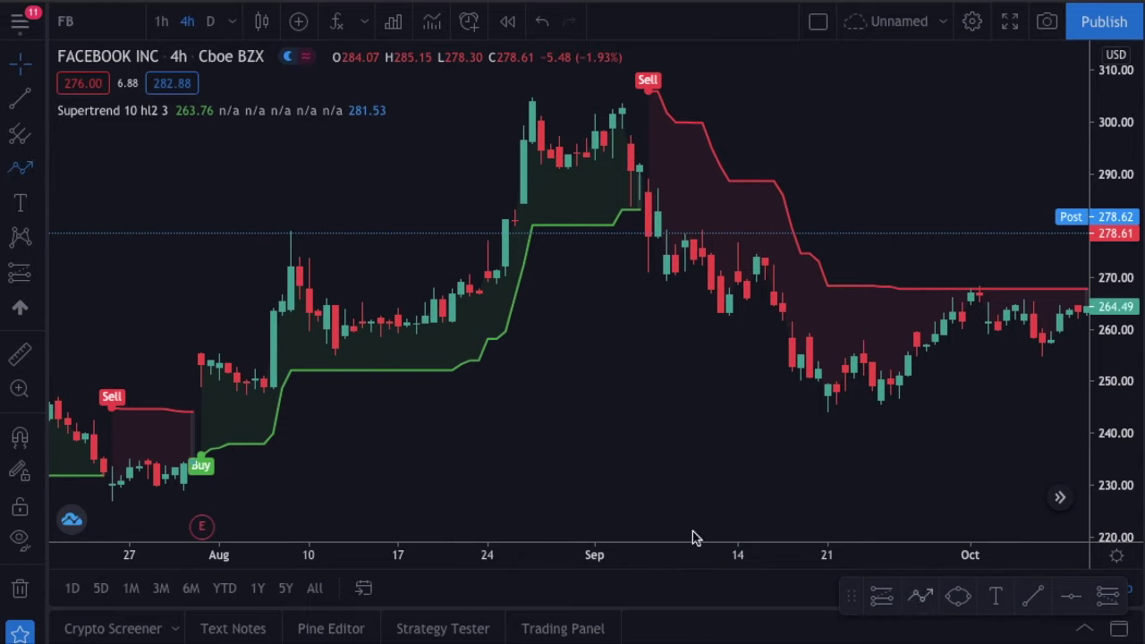
pyautogui.click(255, 476)
pyautogui.click(610, 185)
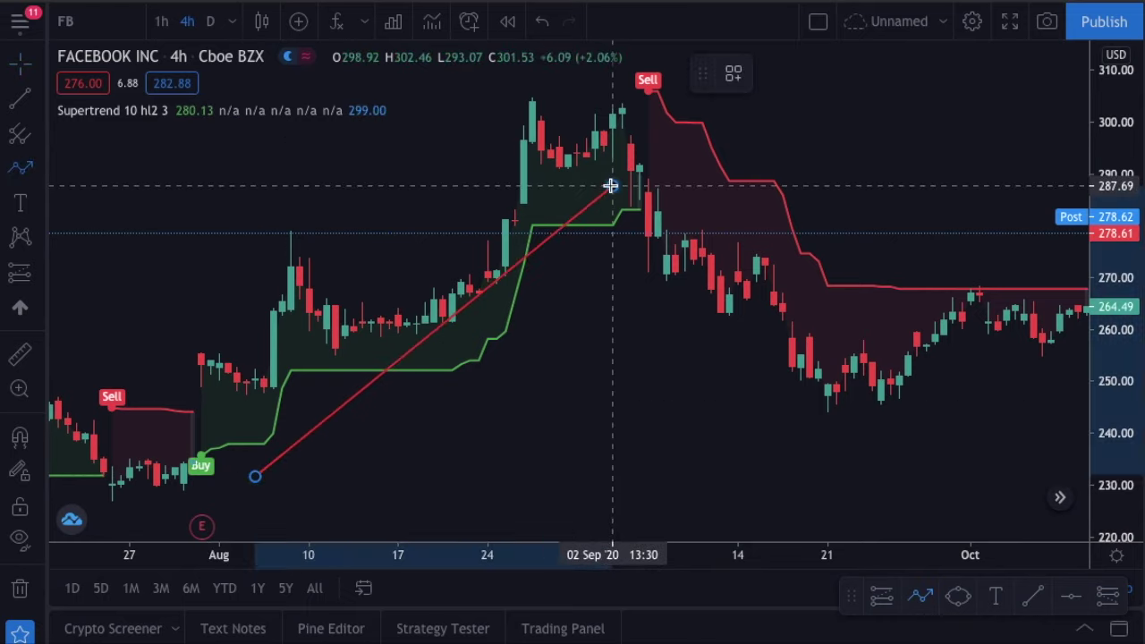
pyautogui.click(610, 185)
# Draw a falling path arrow along the September downtrend, from just after the Sell signal to about 248 in early October.
pyautogui.click(919, 598)
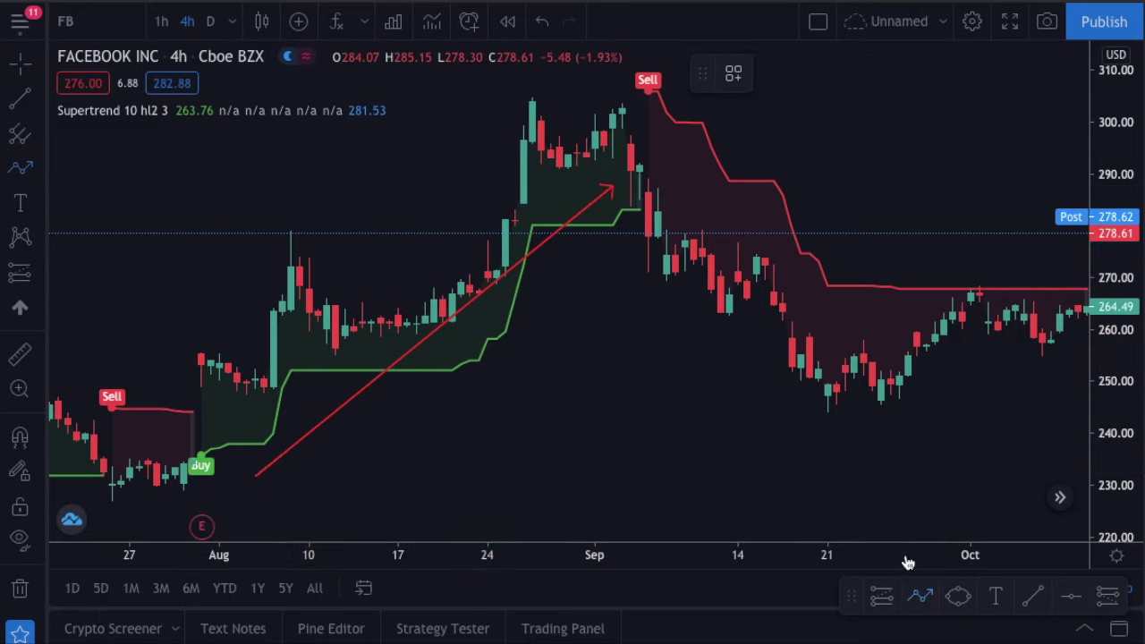
pyautogui.click(672, 158)
pyautogui.click(1010, 391)
pyautogui.click(950, 511)
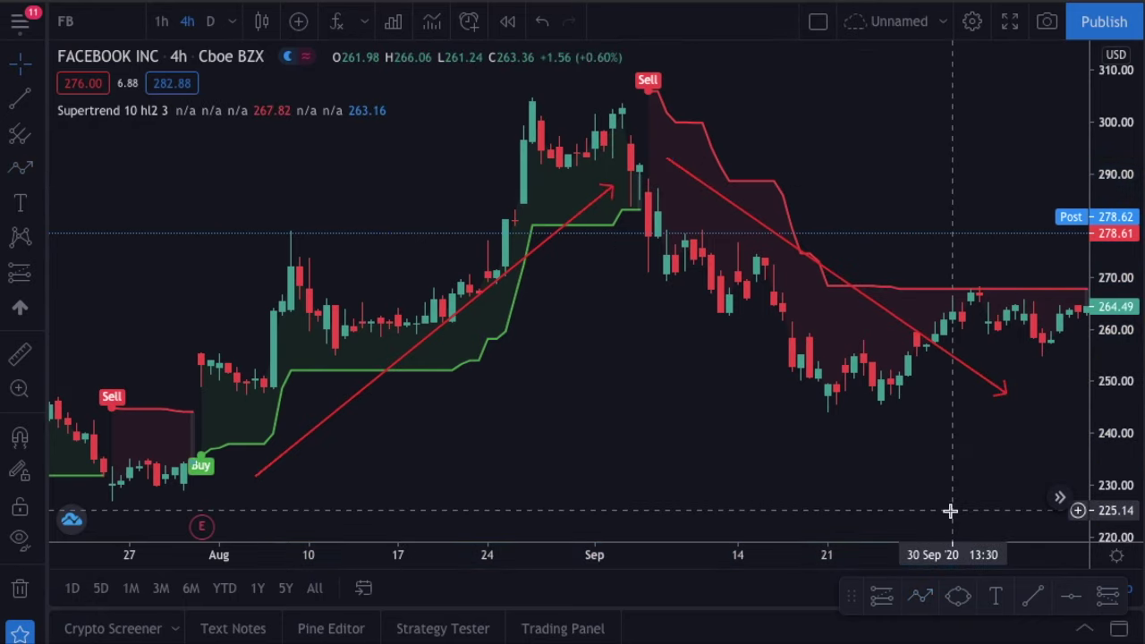
# Place a long position at the 31 July Buy signal with entry 252.88, target 284.53 and stop 237.34, extended to late August.
pyautogui.click(881, 595)
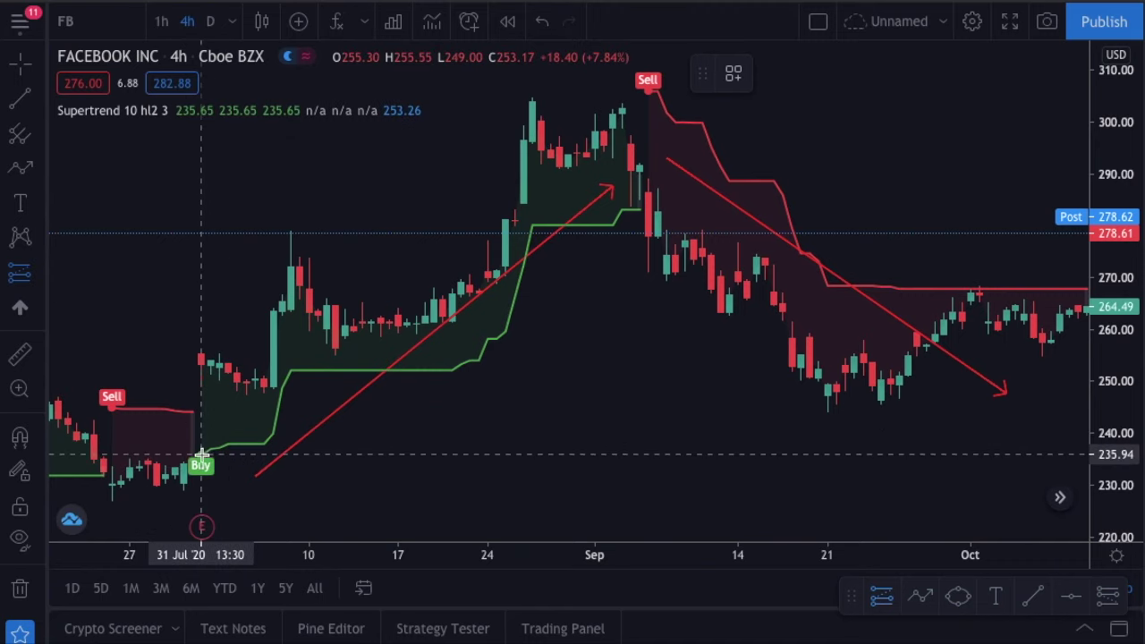
pyautogui.click(200, 367)
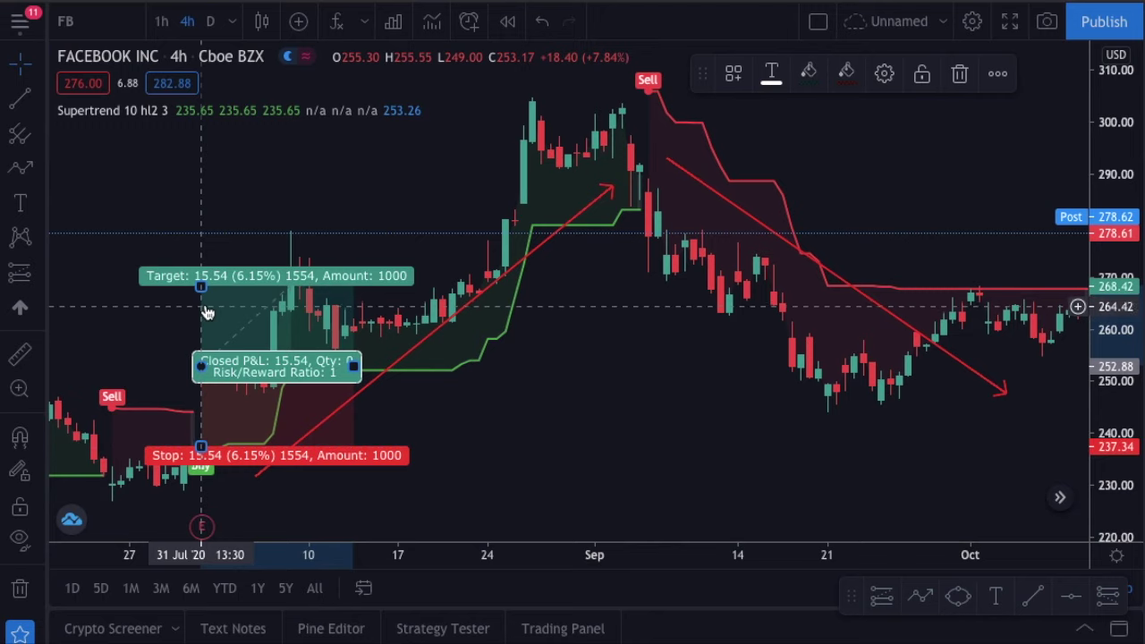
pyautogui.moveTo(200, 286); pyautogui.dragTo(211, 203)
pyautogui.moveTo(357, 367); pyautogui.dragTo(549, 370)
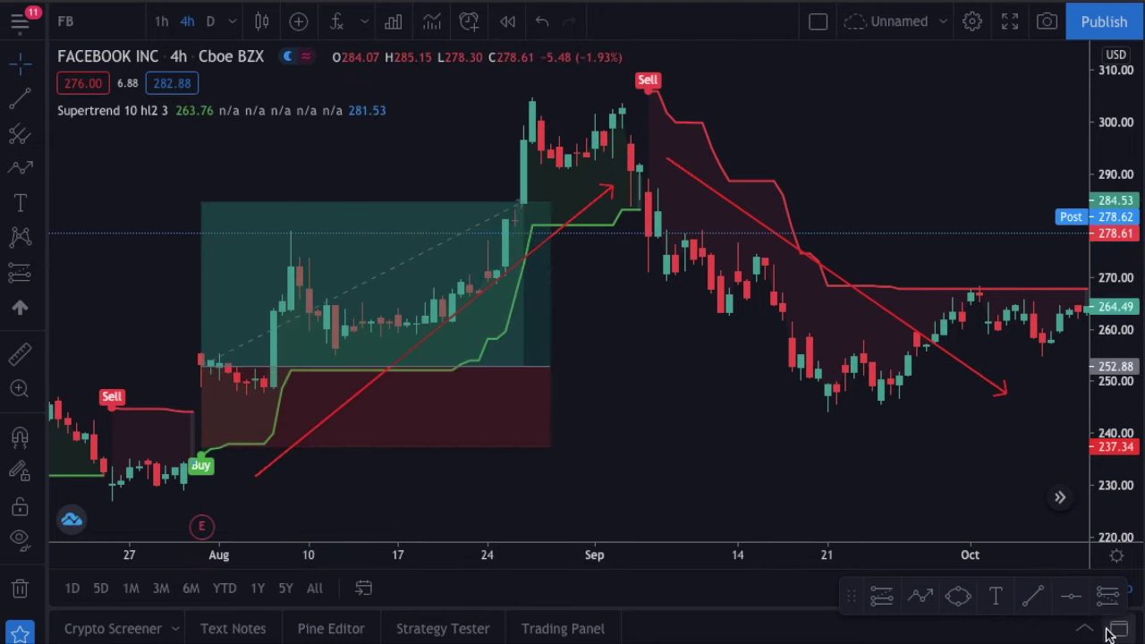
# Place a short position at the 4 September Sell signal with entry 286.58, stop 304.08 and target 251.39, extended to 21 September.
pyautogui.click(1108, 596)
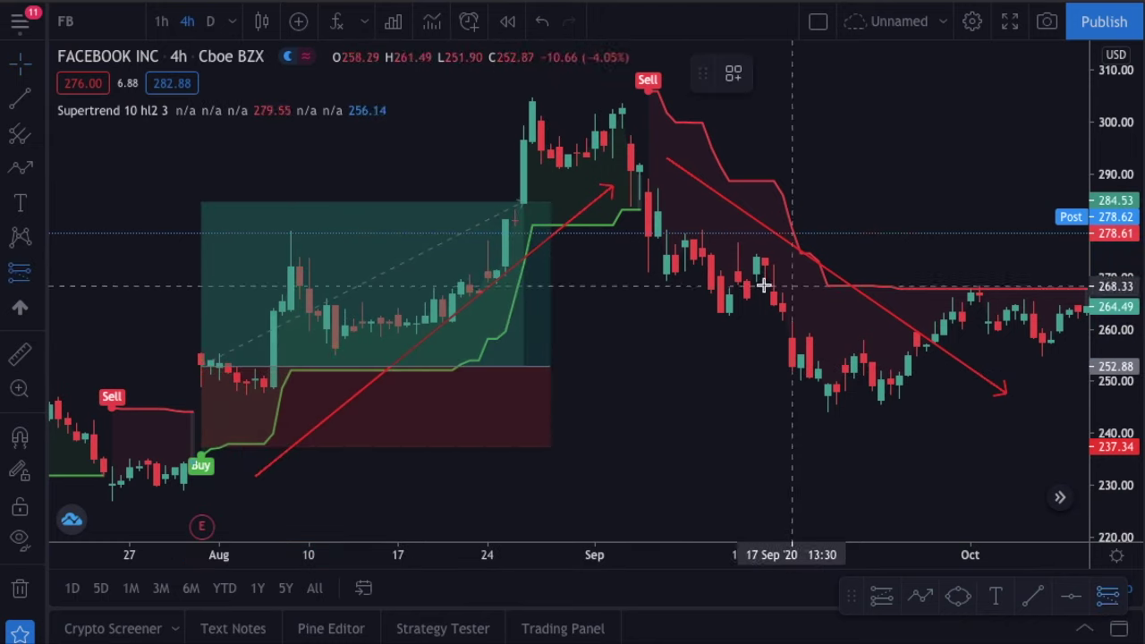
pyautogui.click(651, 191)
pyautogui.moveTo(648, 112); pyautogui.dragTo(648, 100)
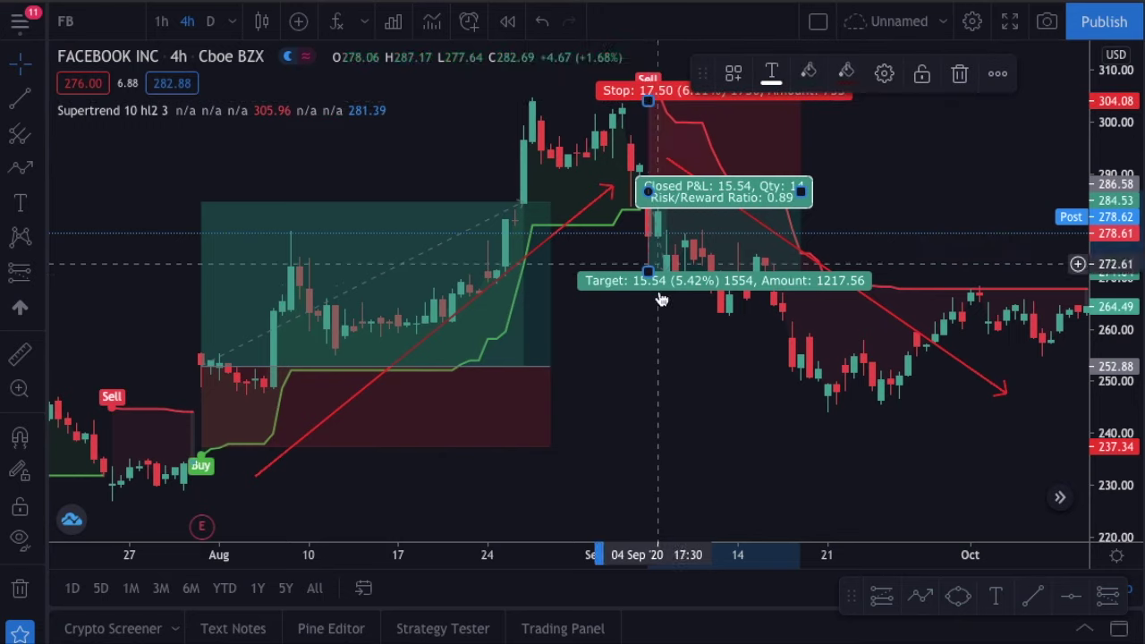
pyautogui.moveTo(648, 273); pyautogui.dragTo(647, 374)
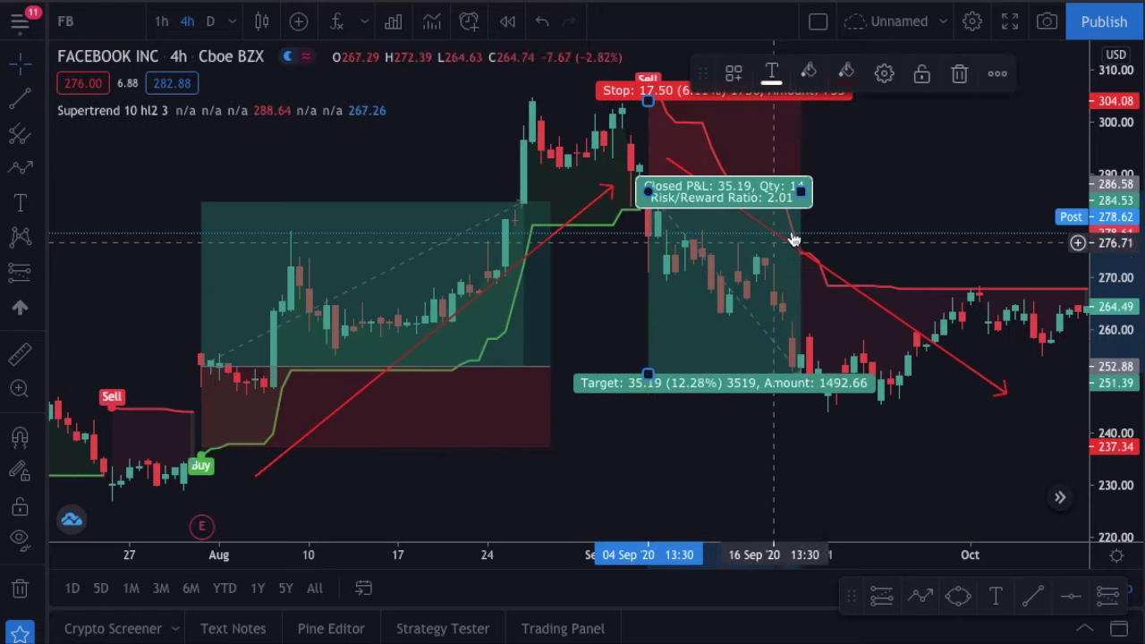
pyautogui.moveTo(805, 190); pyautogui.dragTo(828, 191)
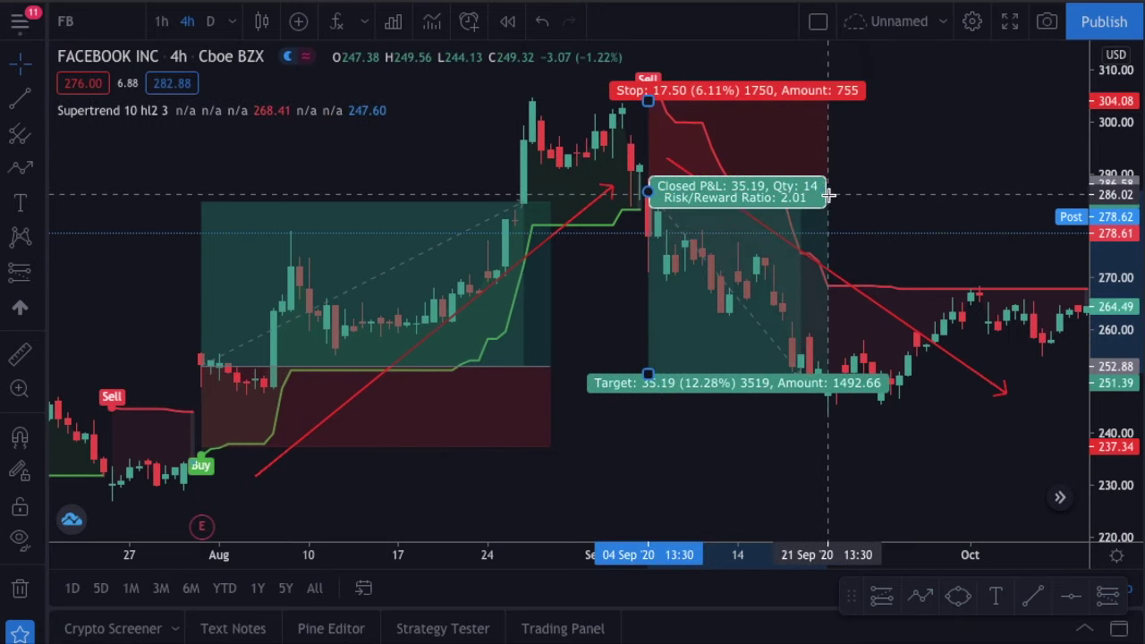
pyautogui.click(886, 430)
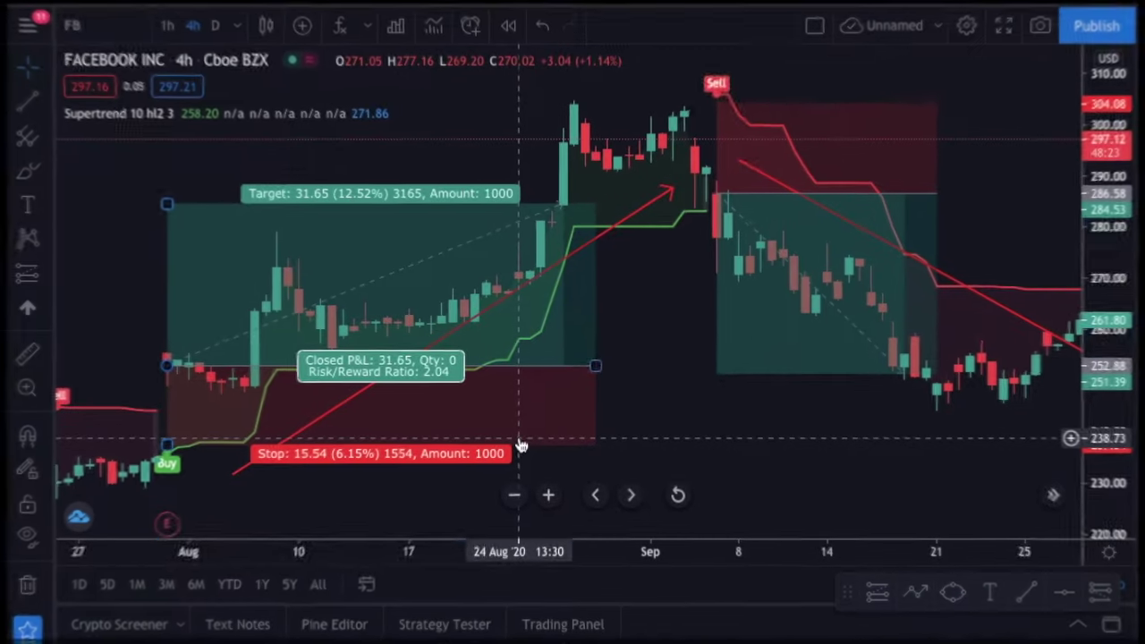
# Delete the long position, the short position and both trend arrows from the chart.
pyautogui.press('Delete')
pyautogui.click(755, 380)
pyautogui.press('Delete')
pyautogui.click(498, 302)
pyautogui.press('Delete')
pyautogui.click(851, 223)
pyautogui.press('Delete')
# Draw one path arrow rising from early August to a peak in early September, then falling to about 241 on 25 September.
pyautogui.hscroll(3, 790, 466)
pyautogui.click(923, 606)
pyautogui.click(183, 470)
pyautogui.click(607, 168)
pyautogui.click(987, 438)
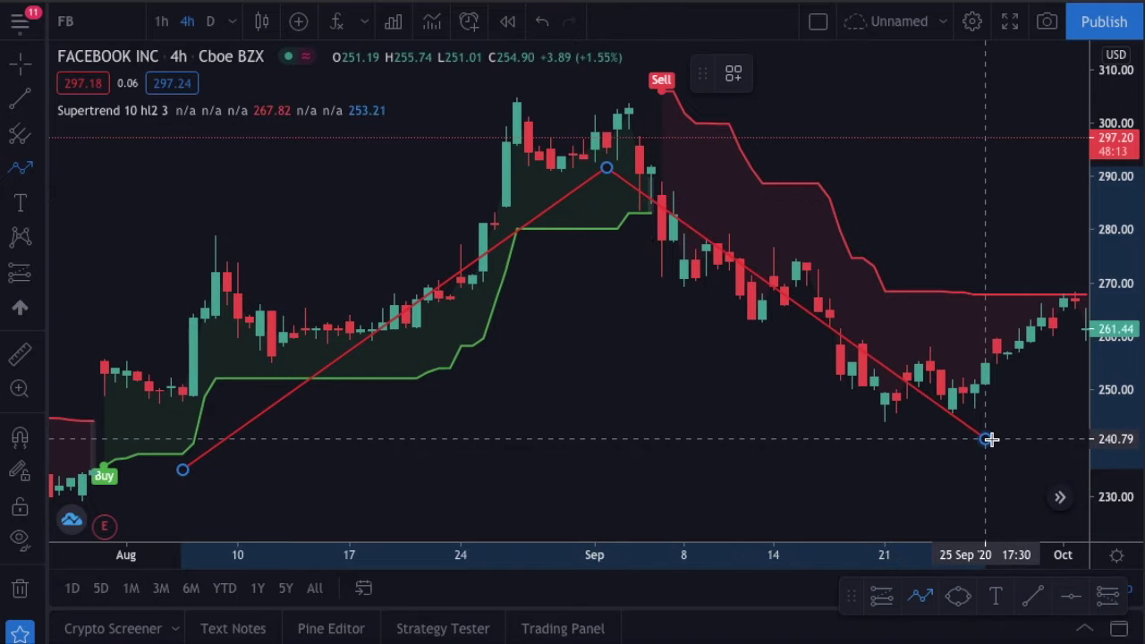
# Draw a horizontal path arrow at about 271 across the sideways range from mid-October to mid-November.
pyautogui.moveTo(868, 484); pyautogui.dragTo(163, 448)
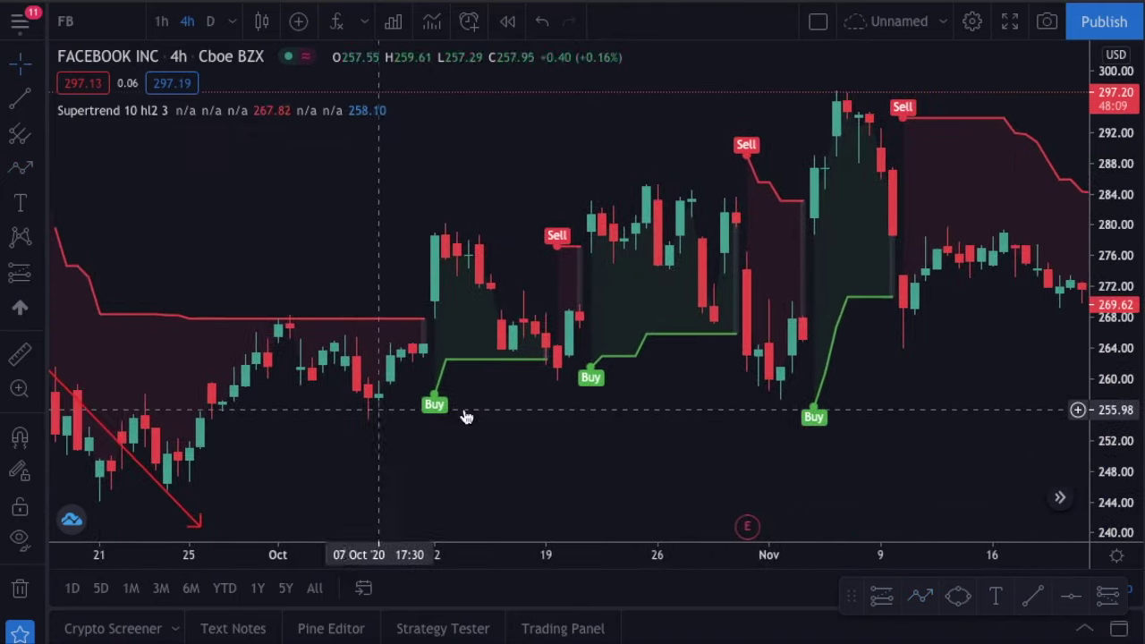
pyautogui.click(920, 597)
pyautogui.click(456, 297)
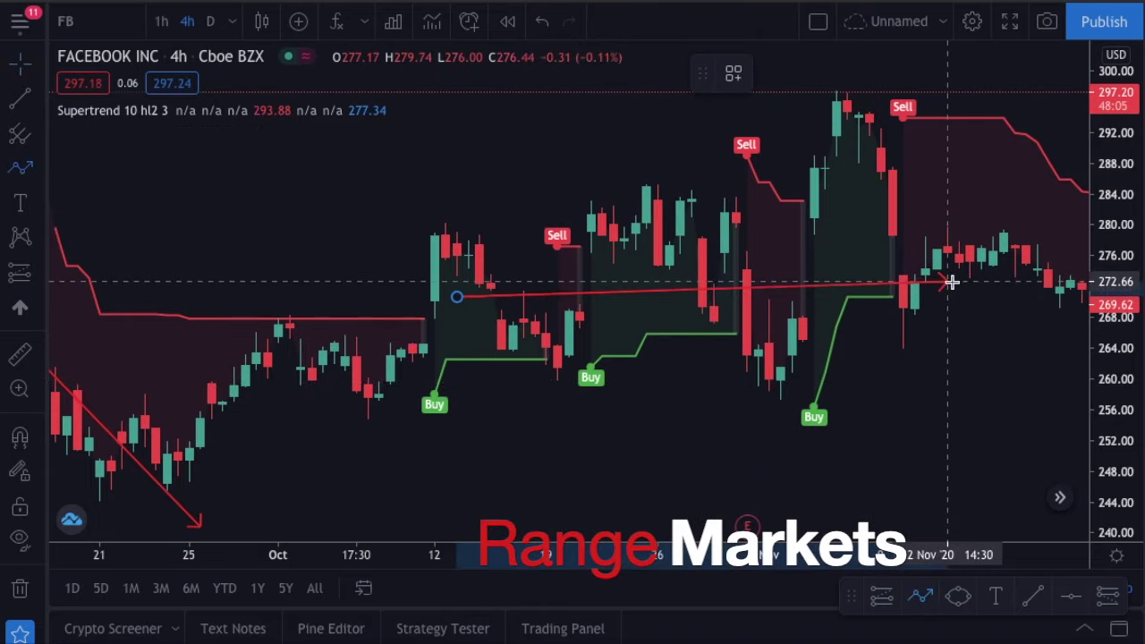
pyautogui.click(948, 297)
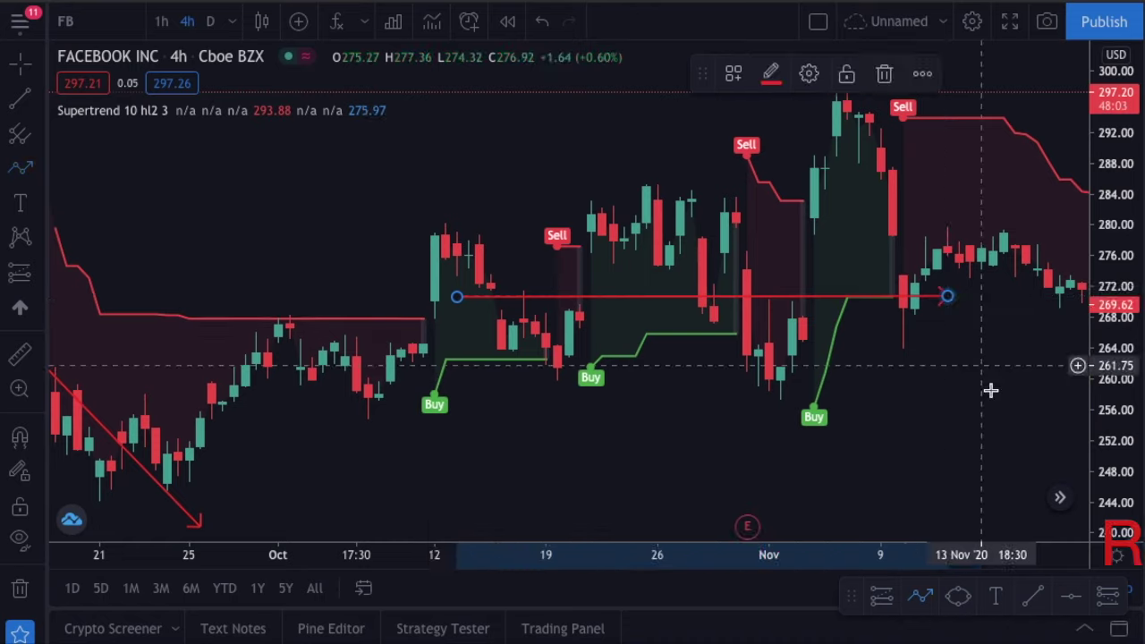
pyautogui.click(984, 385)
# Place a long position at the 12 October Buy signal with entry 269.90, target 281.69 and stop 259.25, extended to early November.
pyautogui.moveTo(928, 430); pyautogui.dragTo(895, 424)
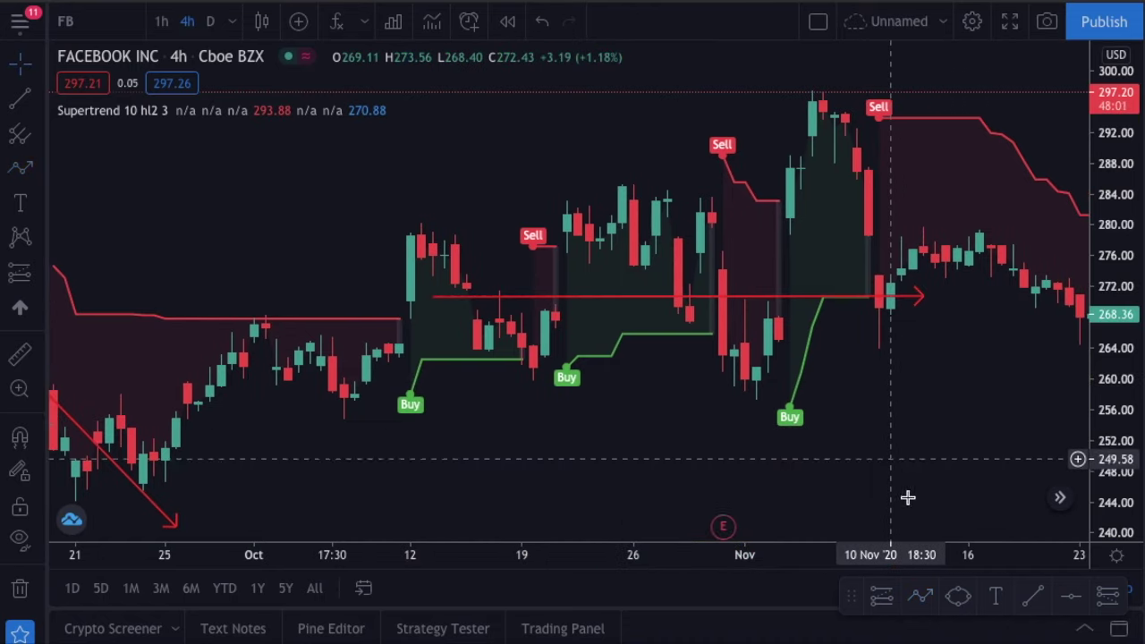
pyautogui.click(882, 597)
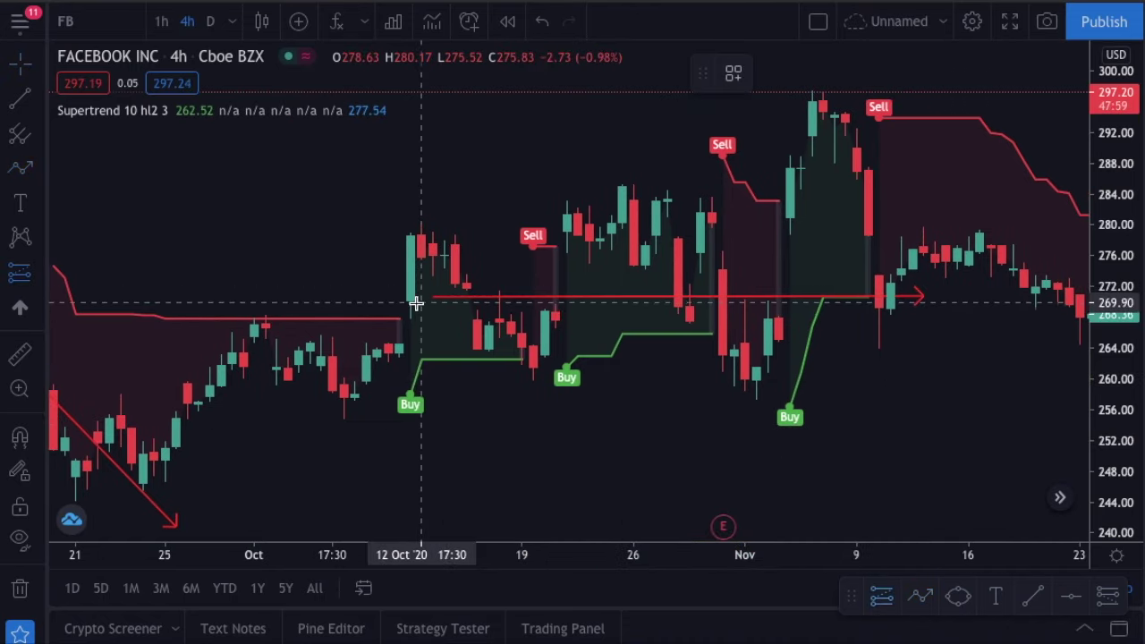
pyautogui.click(411, 304)
pyautogui.moveTo(412, 221); pyautogui.dragTo(412, 211)
pyautogui.moveTo(568, 302); pyautogui.dragTo(762, 301)
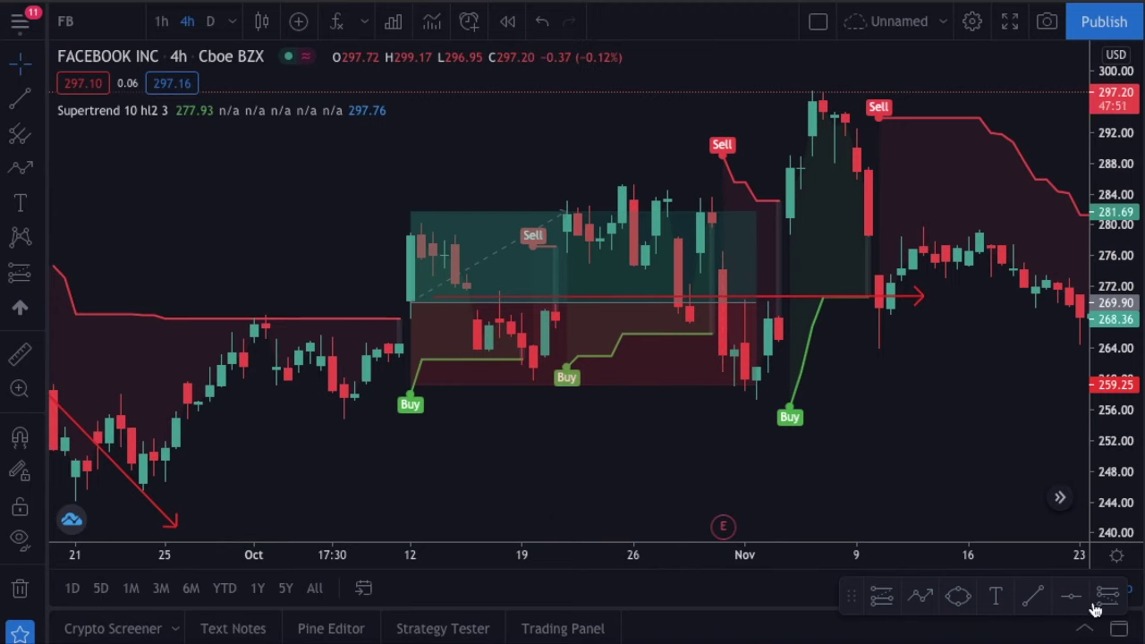
# Place a short position on 20 October with entry 272.16 and stop 282.81, and lower its target.
pyautogui.click(544, 256)
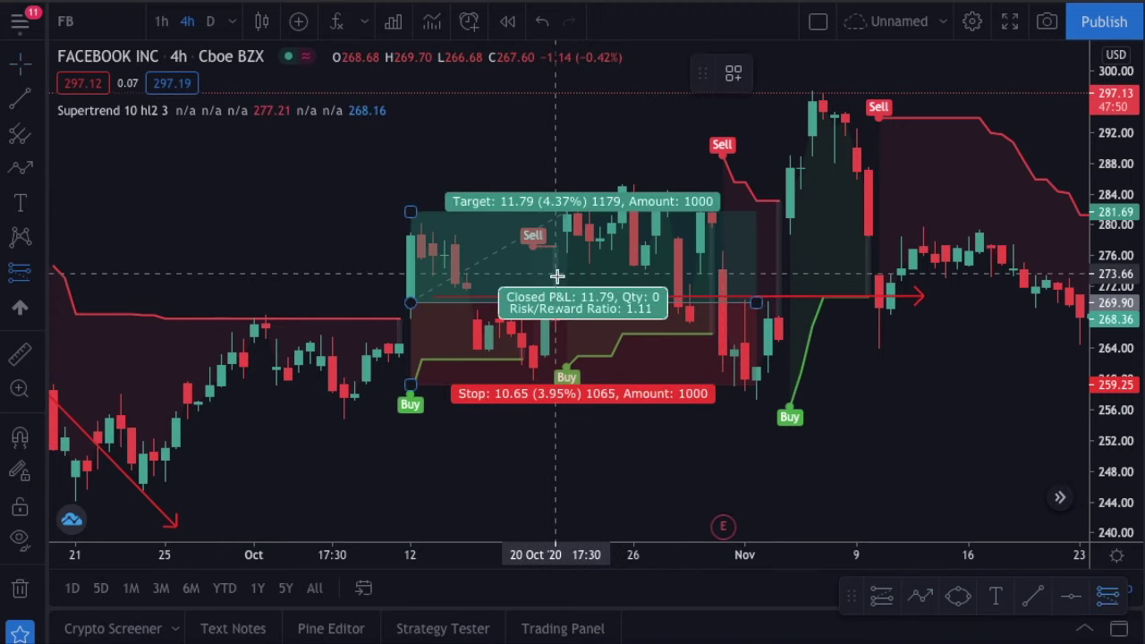
pyautogui.click(551, 286)
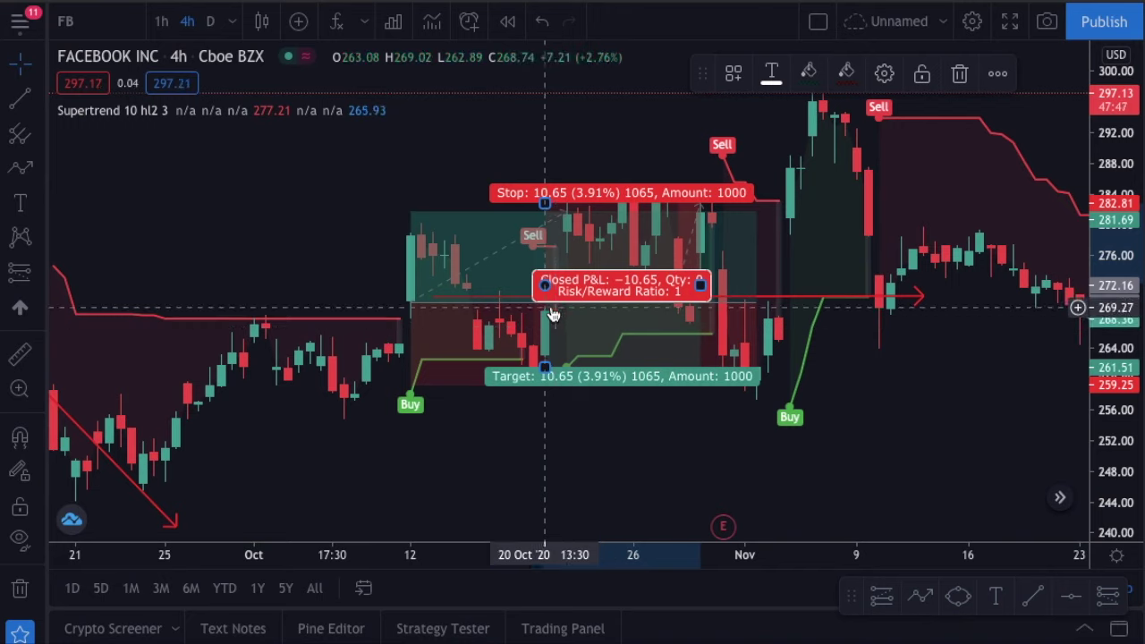
pyautogui.moveTo(545, 367); pyautogui.dragTo(545, 405)
# Delete the short position, the long position and the horizontal arrow from the October–November range.
pyautogui.moveTo(791, 462); pyautogui.dragTo(753, 441)
pyautogui.click(645, 374)
pyautogui.press('Delete')
pyautogui.click(510, 366)
pyautogui.press('Delete')
pyautogui.click(730, 302)
pyautogui.press('Delete')
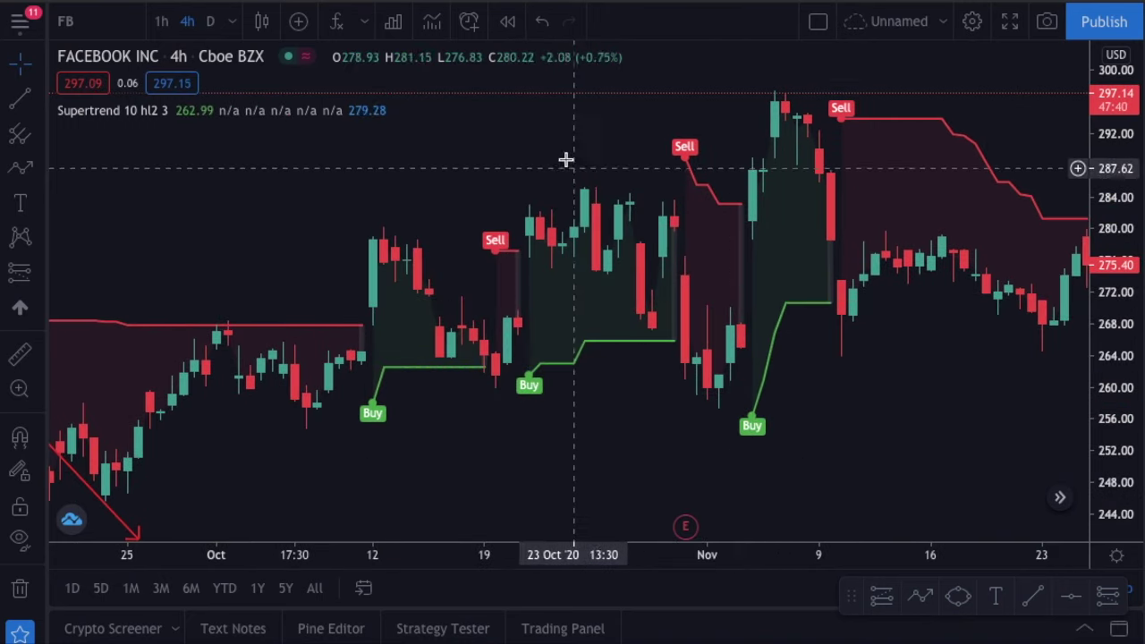
# Add the Moving Average Exponential indicator from the favorite indicators to the chart.
pyautogui.moveTo(557, 161); pyautogui.dragTo(607, 158)
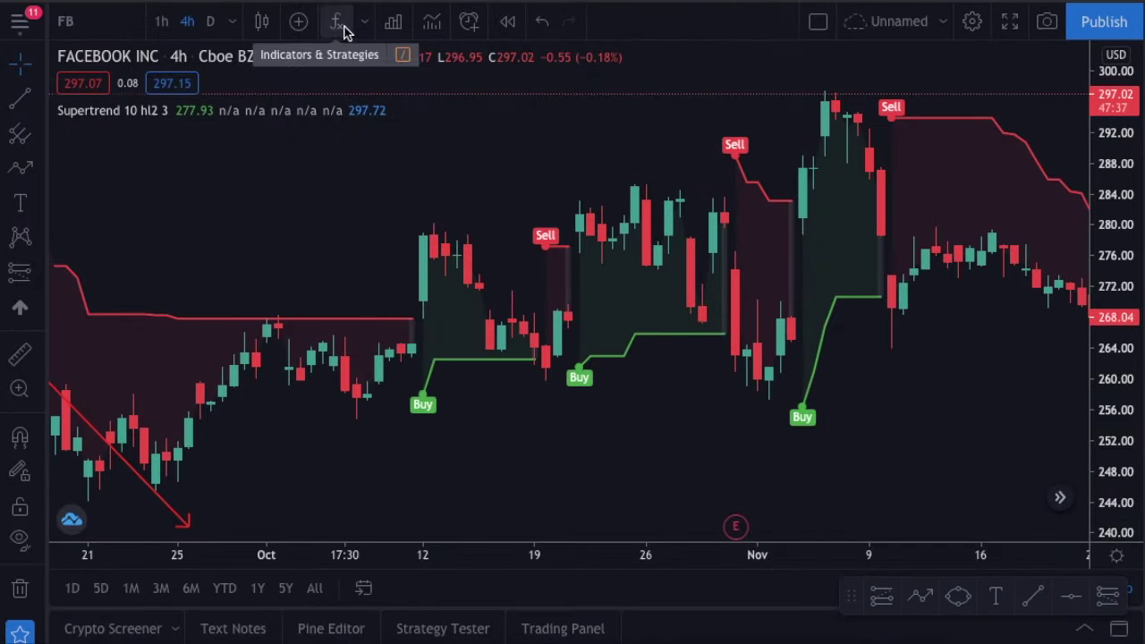
pyautogui.click(365, 21)
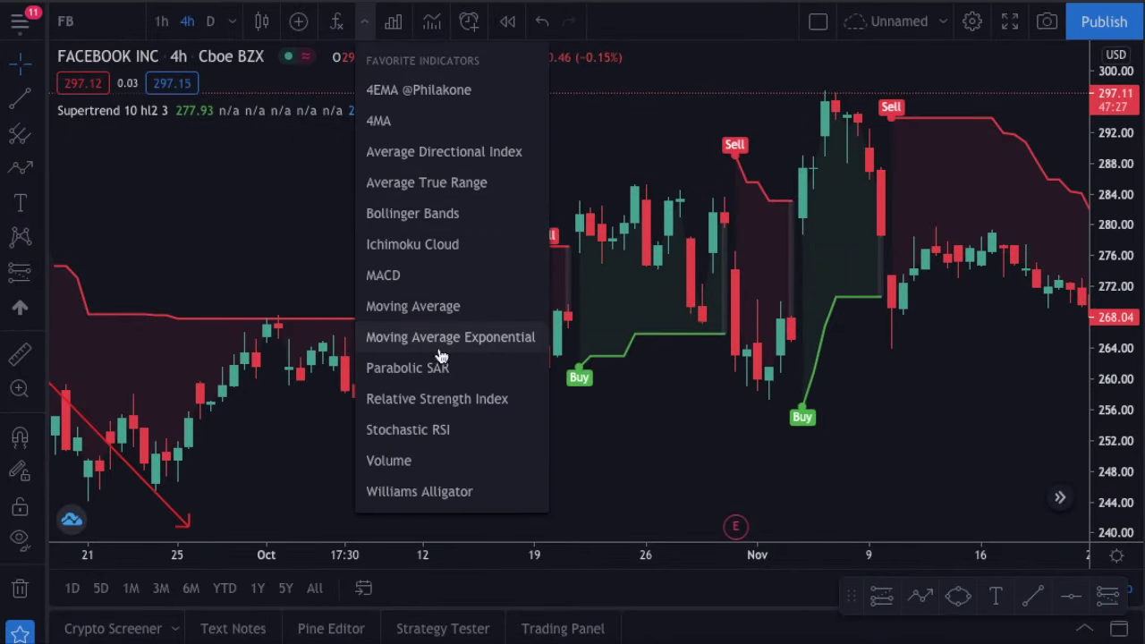
pyautogui.click(439, 347)
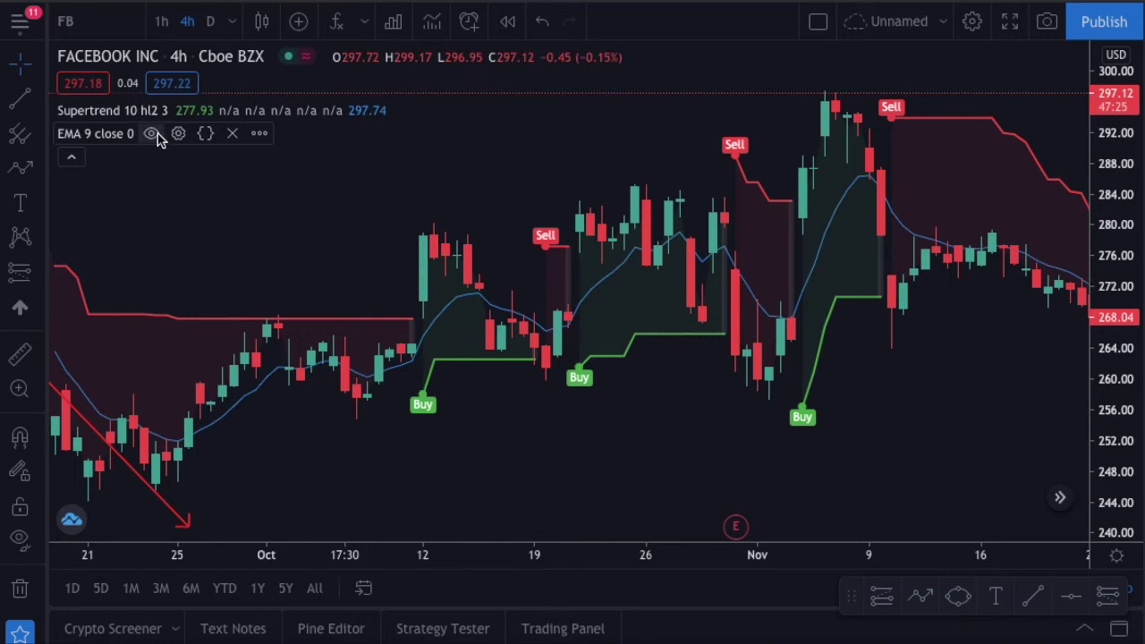
# Set the EMA's length to 200 in its settings.
pyautogui.click(179, 134)
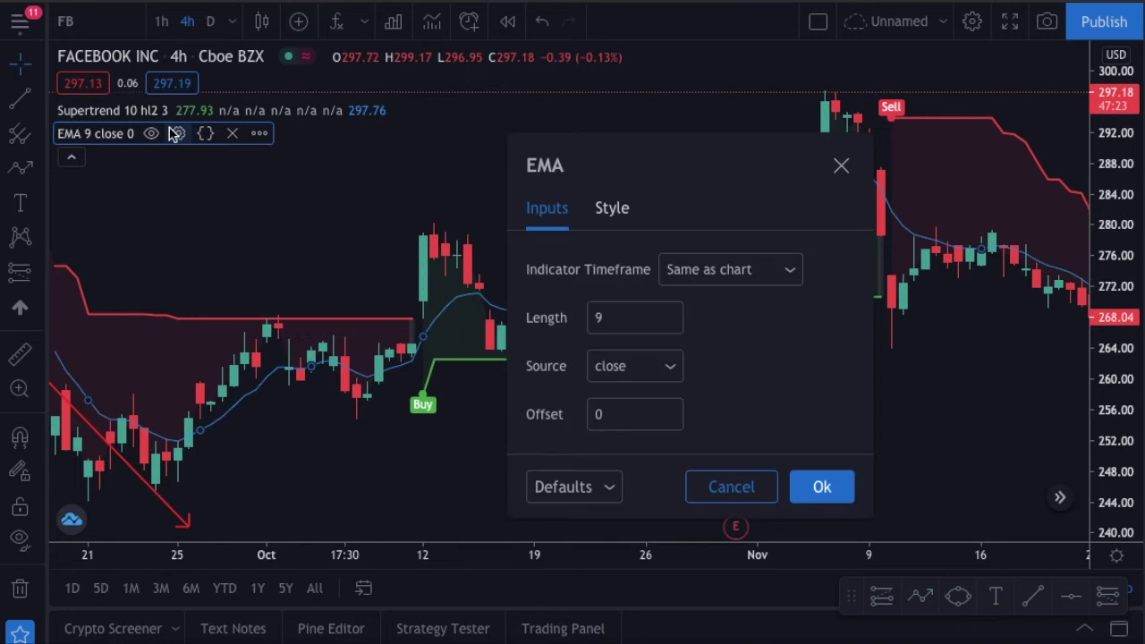
pyautogui.scroll(2, 178, 135)
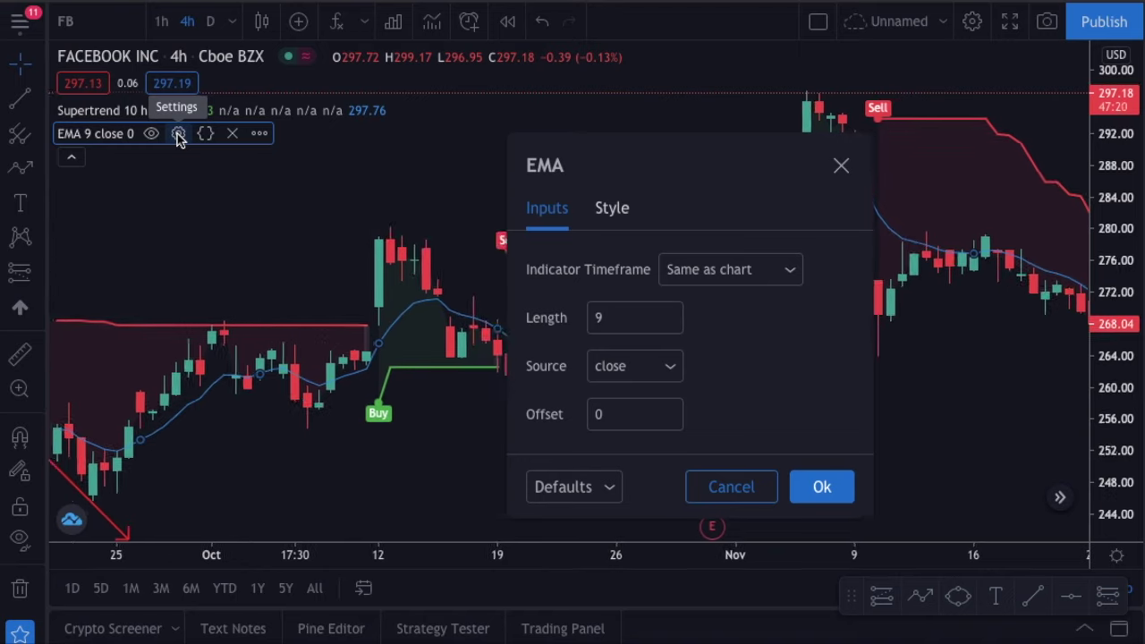
pyautogui.scroll(-1, 177, 136)
pyautogui.click(608, 320)
pyautogui.press('BackSpace')
pyautogui.write('200')
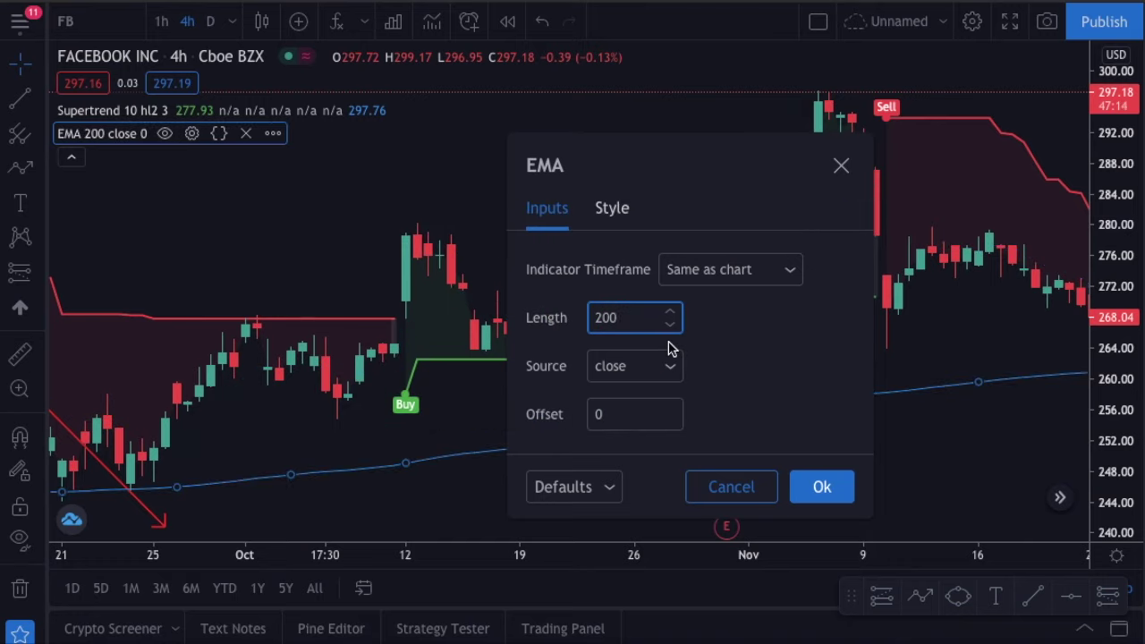
# Make the EMA line thicker using the third thickness option and close its settings.
pyautogui.click(614, 212)
pyautogui.click(695, 273)
pyautogui.click(673, 280)
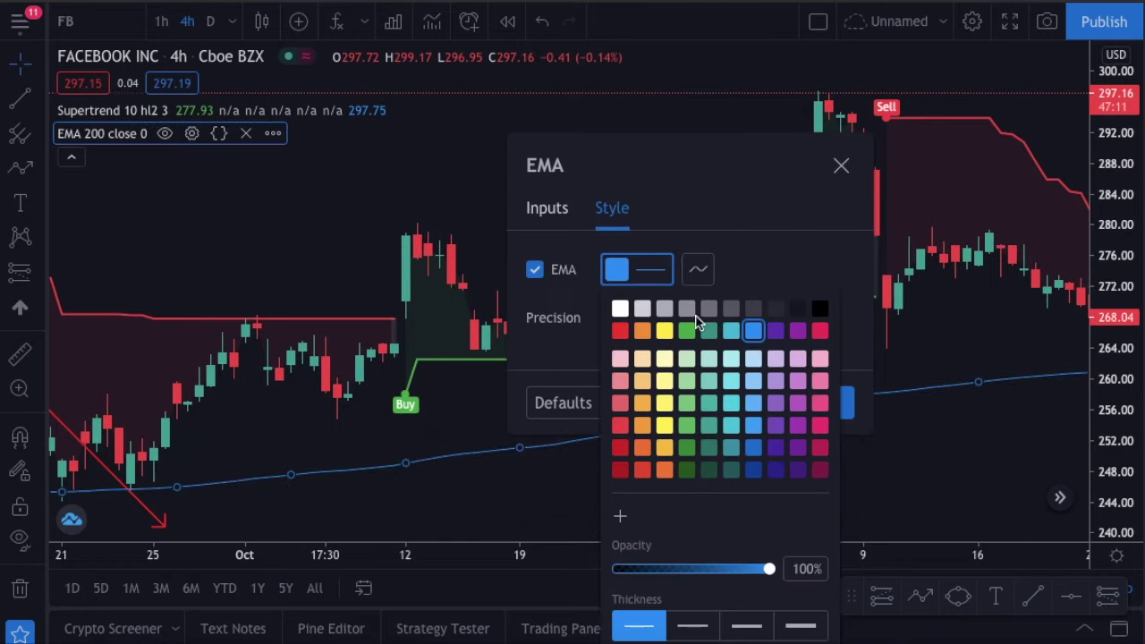
pyautogui.click(745, 630)
pyautogui.click(439, 501)
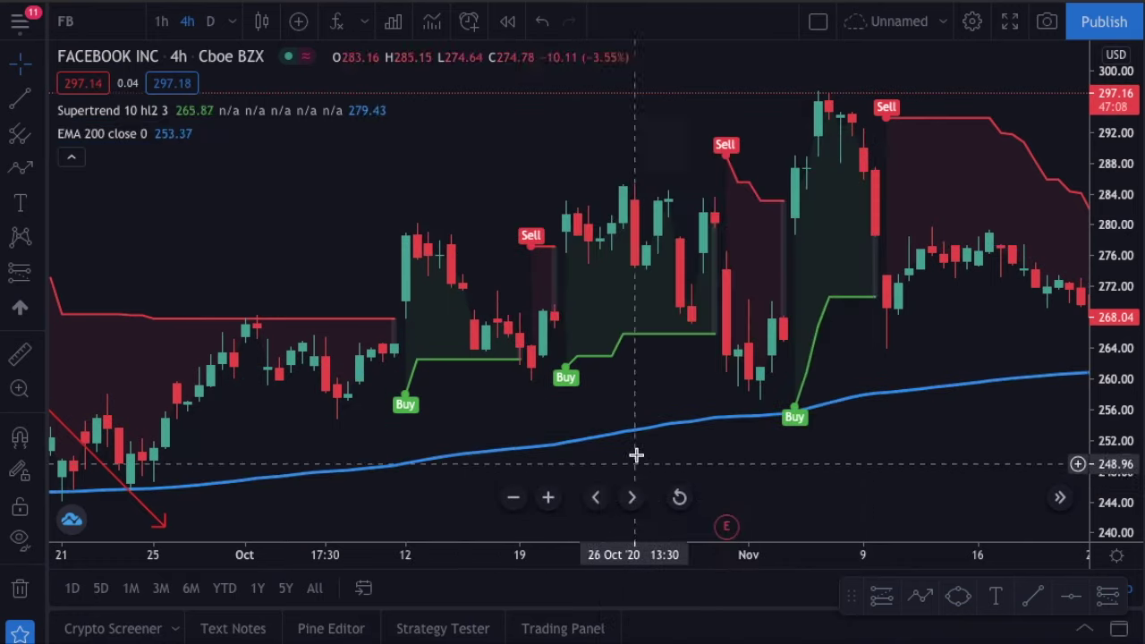
# Delete the EMA line and the rising arrow drawn over the August 2020 uptrend.
pyautogui.scroll(1, 602, 418)
pyautogui.scroll(-3, 602, 418)
pyautogui.moveTo(788, 401); pyautogui.dragTo(480, 381)
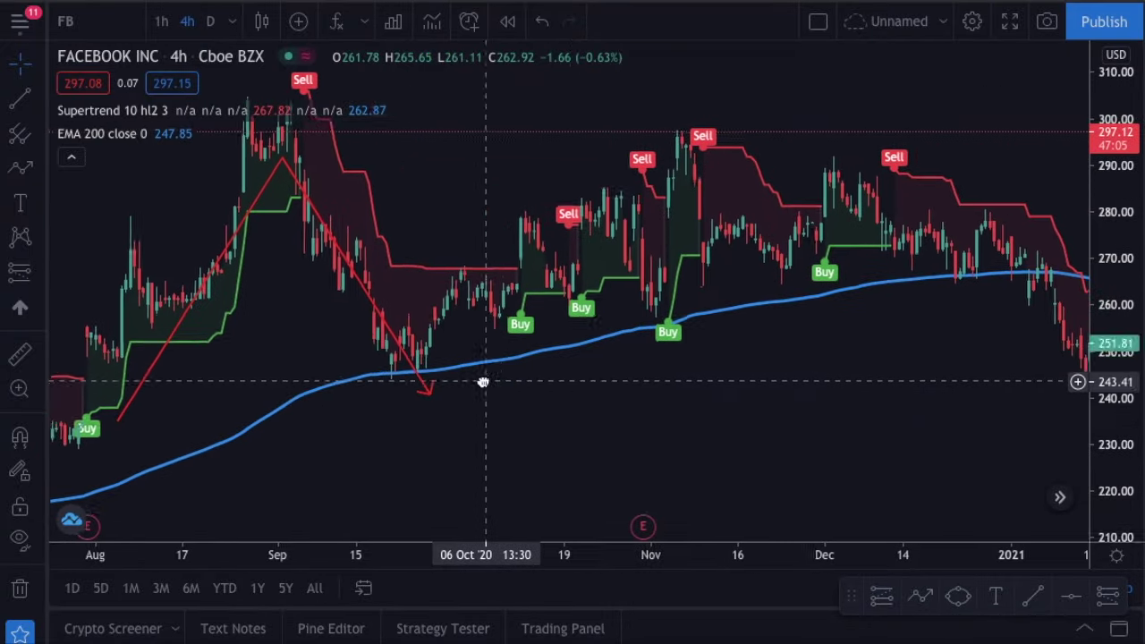
pyautogui.moveTo(561, 390); pyautogui.dragTo(335, 402)
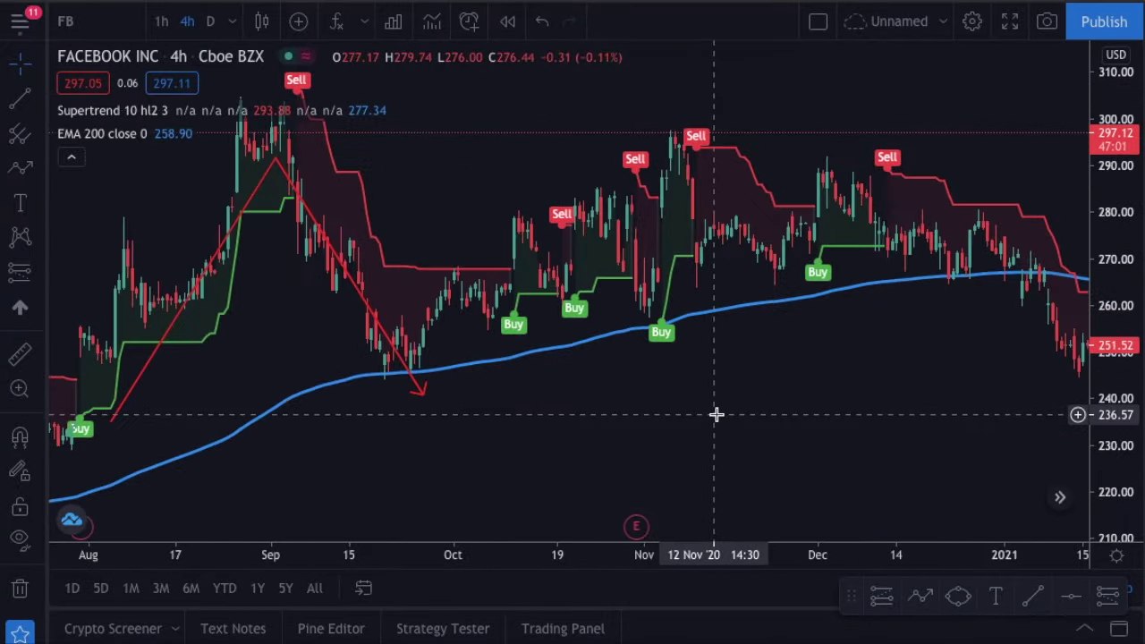
pyautogui.moveTo(717, 415); pyautogui.dragTo(842, 401)
pyautogui.click(542, 353)
pyautogui.press('Delete')
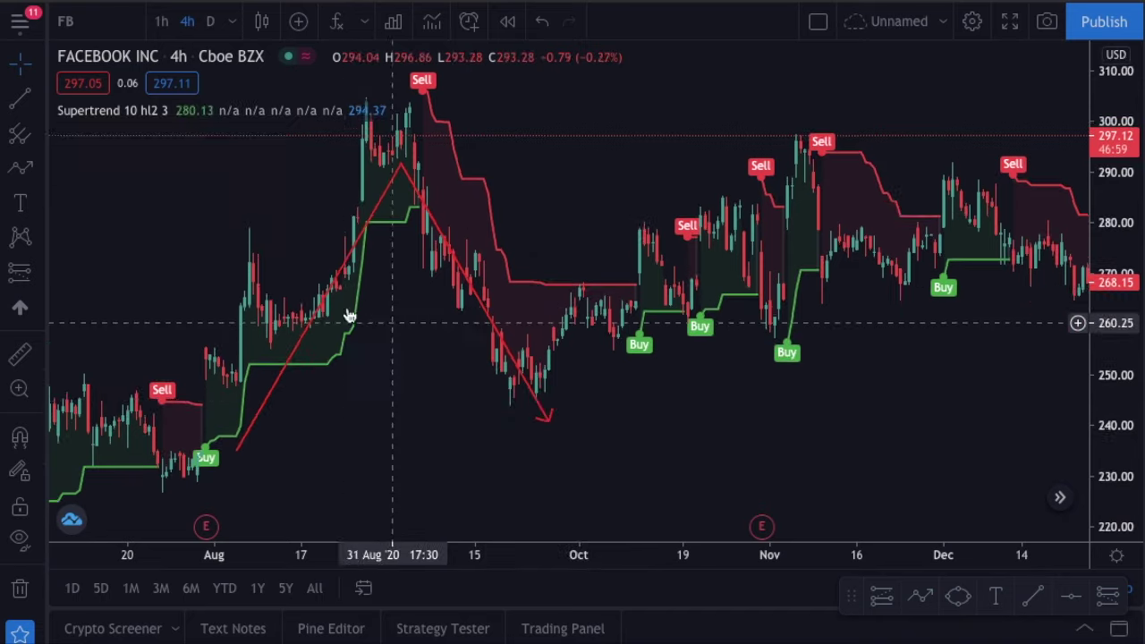
pyautogui.click(324, 297)
pyautogui.press('Delete')
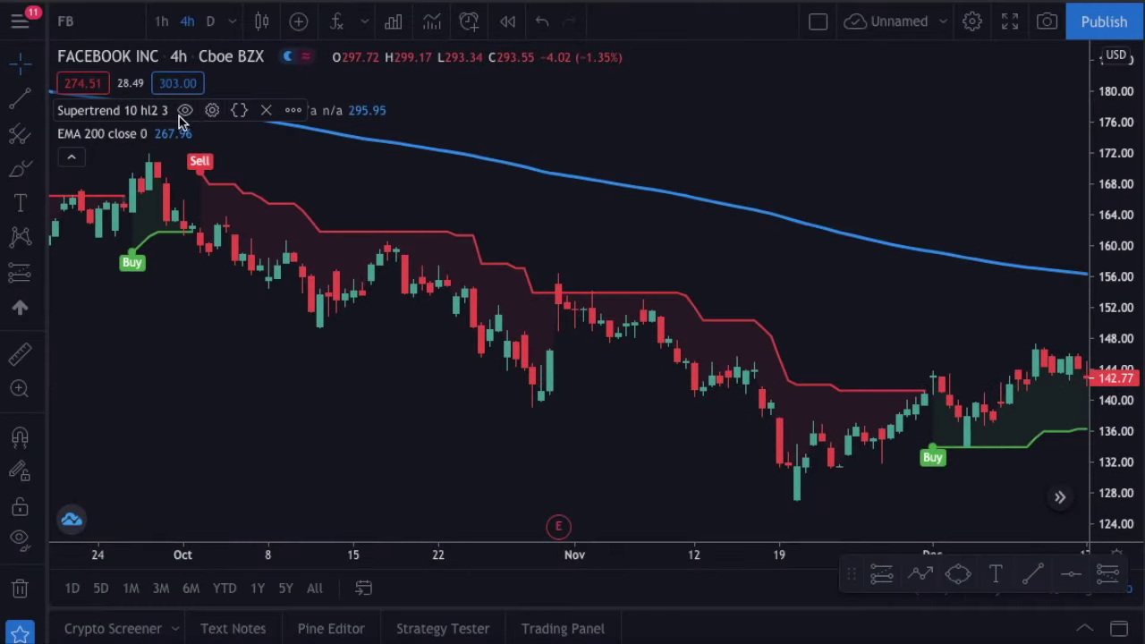
# Open the Supertrend indicator's input settings for review and close them.
pyautogui.click(212, 111)
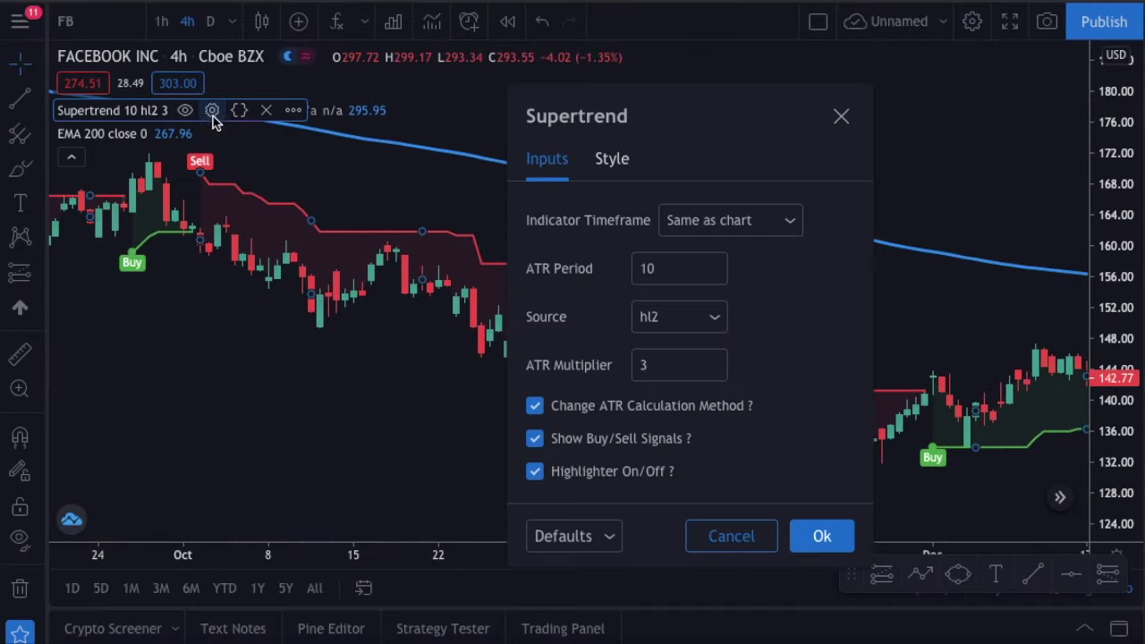
pyautogui.click(870, 86)
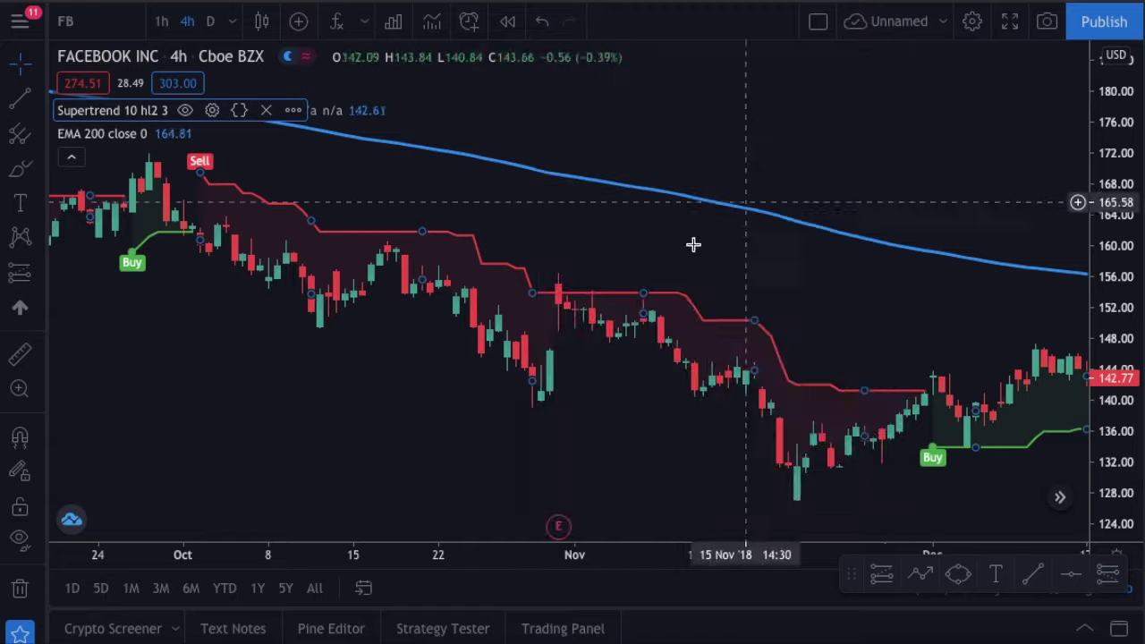
pyautogui.scroll(-6, 715, 264)
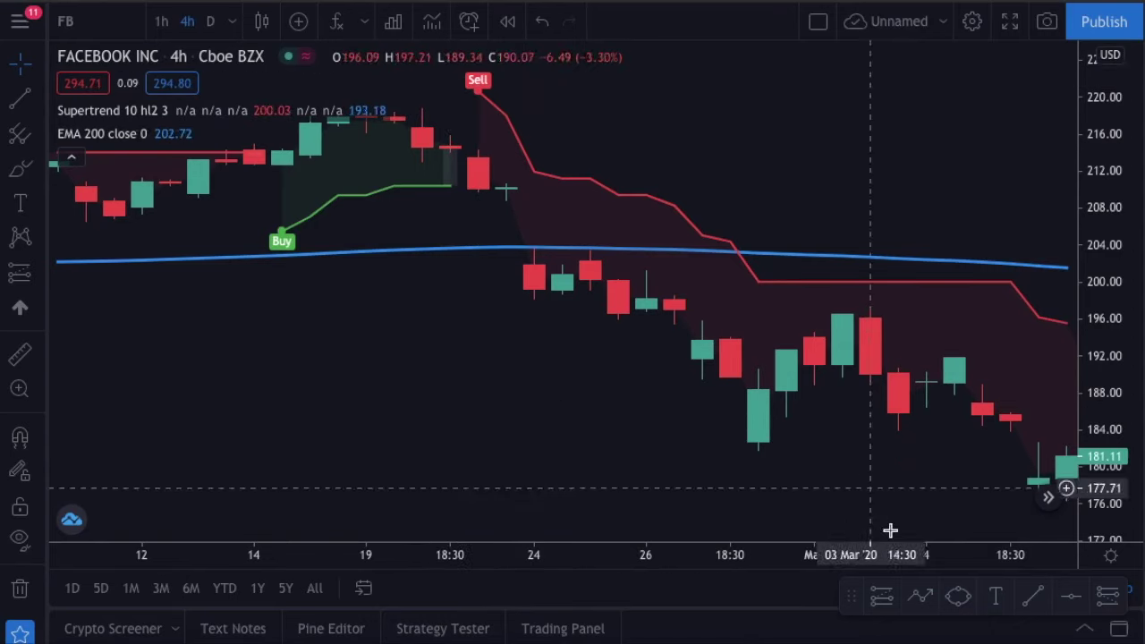
# Circle the 21 February 2020 Sell signal with a small ellipse.
pyautogui.click(957, 597)
pyautogui.click(506, 89)
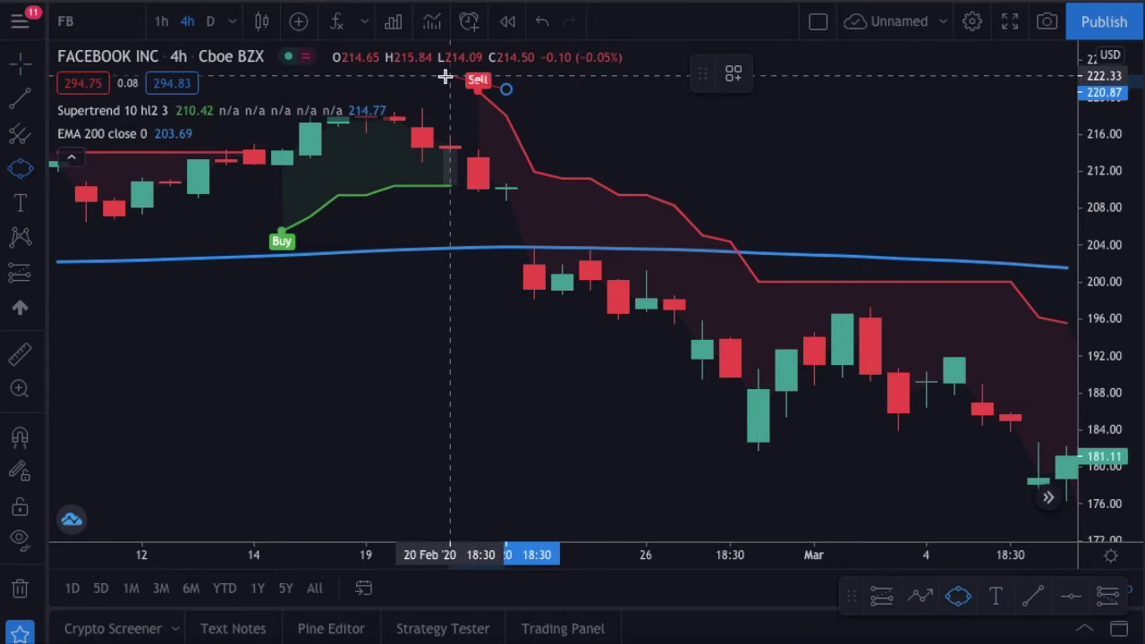
pyautogui.click(443, 102)
pyautogui.click(616, 130)
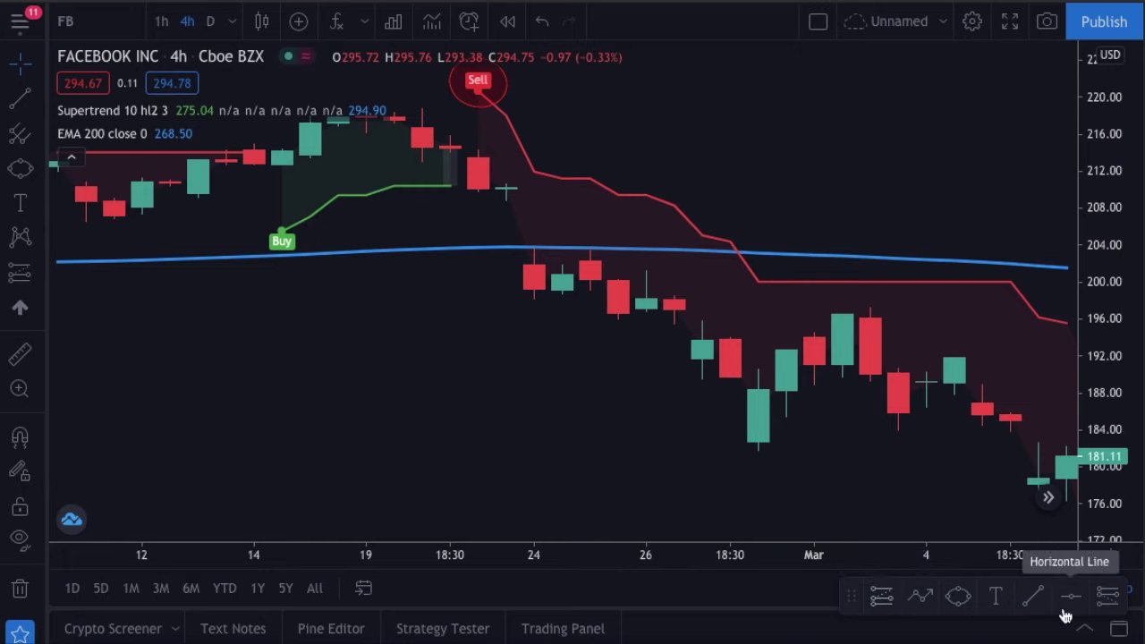
pyautogui.click(1106, 599)
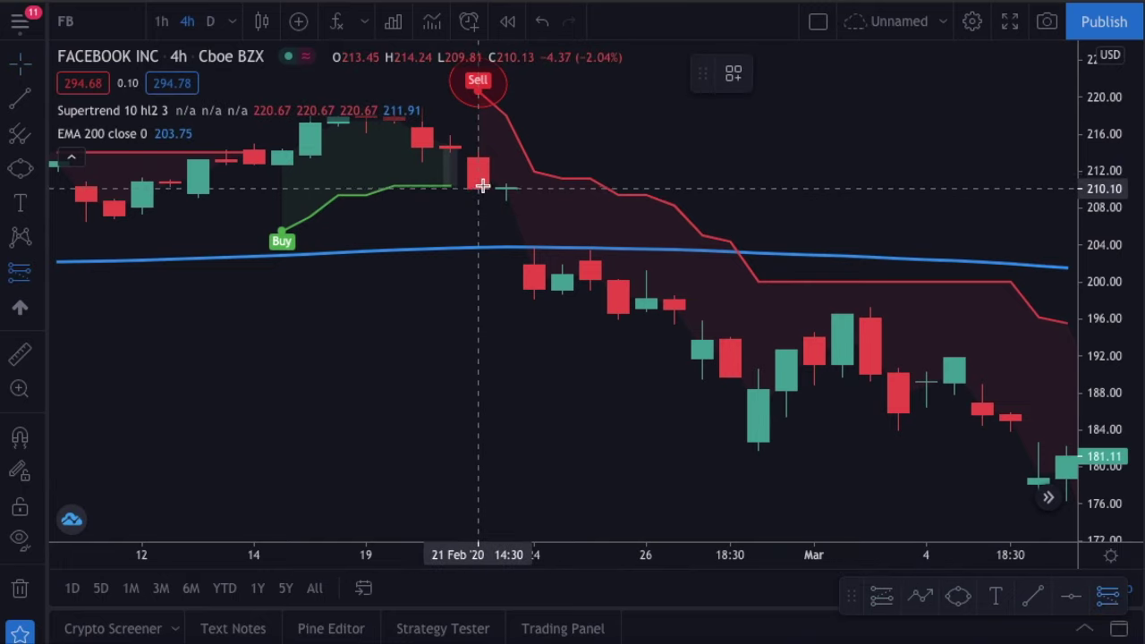
pyautogui.click(481, 189)
pyautogui.moveTo(762, 248); pyautogui.dragTo(722, 229)
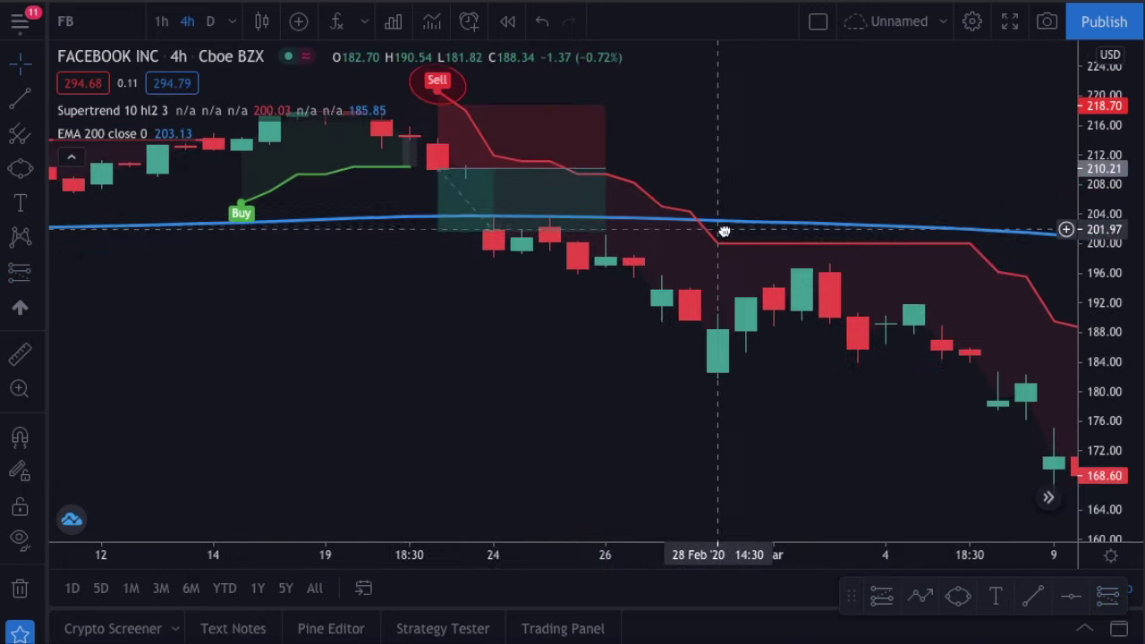
pyautogui.click(528, 178)
# Place a short position on the 24 February 2020 candle below the EMA, raise its stop, lower its target and extend it to early March.
pyautogui.scroll(3, 526, 174)
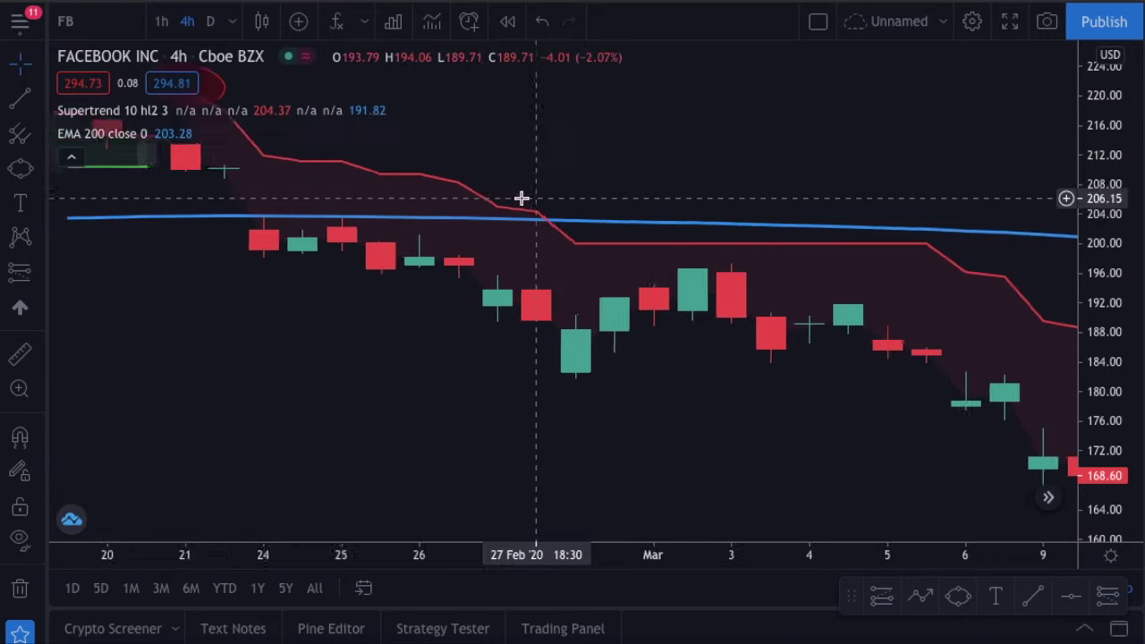
pyautogui.moveTo(355, 153); pyautogui.dragTo(626, 177)
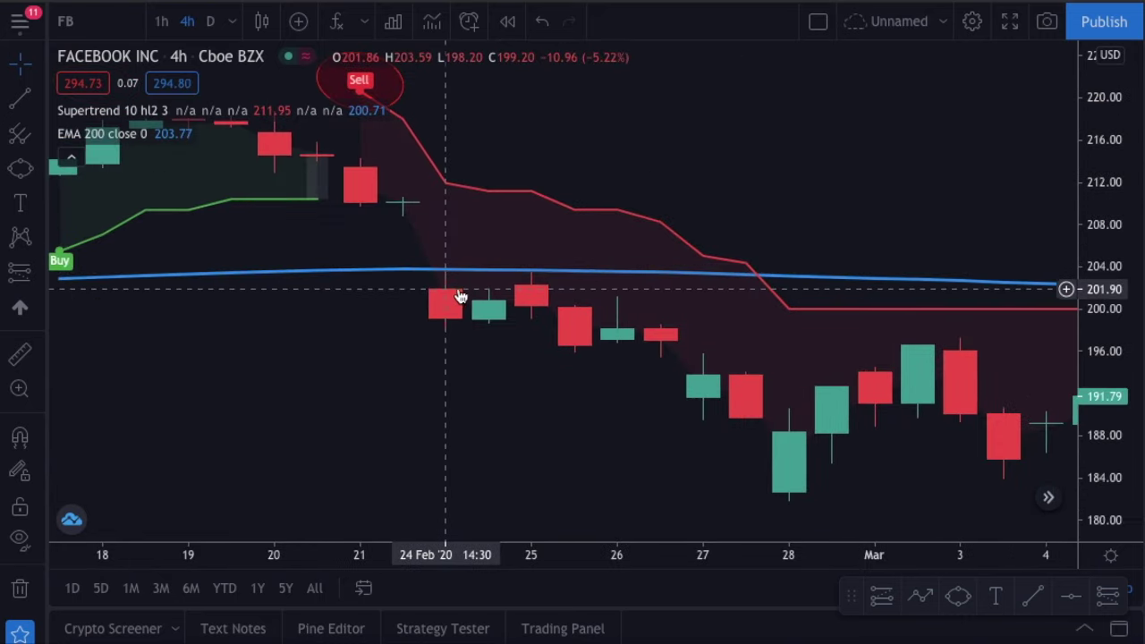
pyautogui.click(1101, 609)
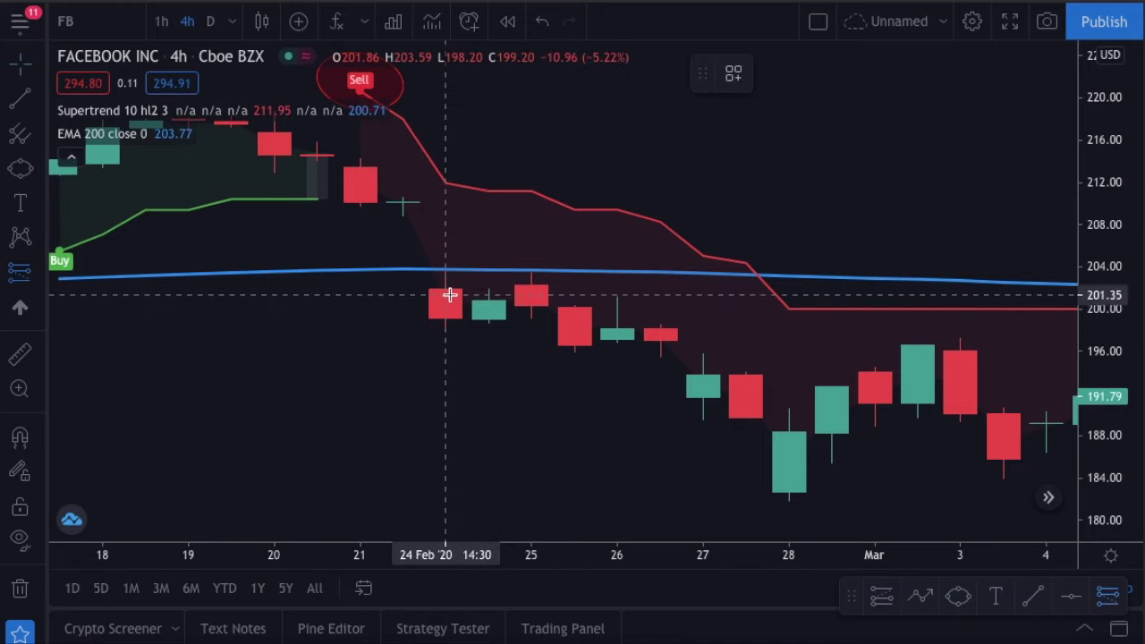
pyautogui.click(447, 291)
pyautogui.moveTo(447, 213); pyautogui.dragTo(447, 184)
pyautogui.moveTo(446, 368); pyautogui.dragTo(450, 501)
pyautogui.moveTo(619, 290); pyautogui.dragTo(913, 299)
# Shift the short position later and lower so its entry is 191.76, stop 201.64 and target 172.00.
pyautogui.scroll(-2, 931, 380)
pyautogui.moveTo(554, 358); pyautogui.dragTo(80, 300)
pyautogui.moveTo(527, 263); pyautogui.dragTo(536, 263)
pyautogui.moveTo(460, 202); pyautogui.dragTo(646, 253)
pyautogui.scroll(-2, 923, 394)
pyautogui.moveTo(922, 394); pyautogui.dragTo(358, 327)
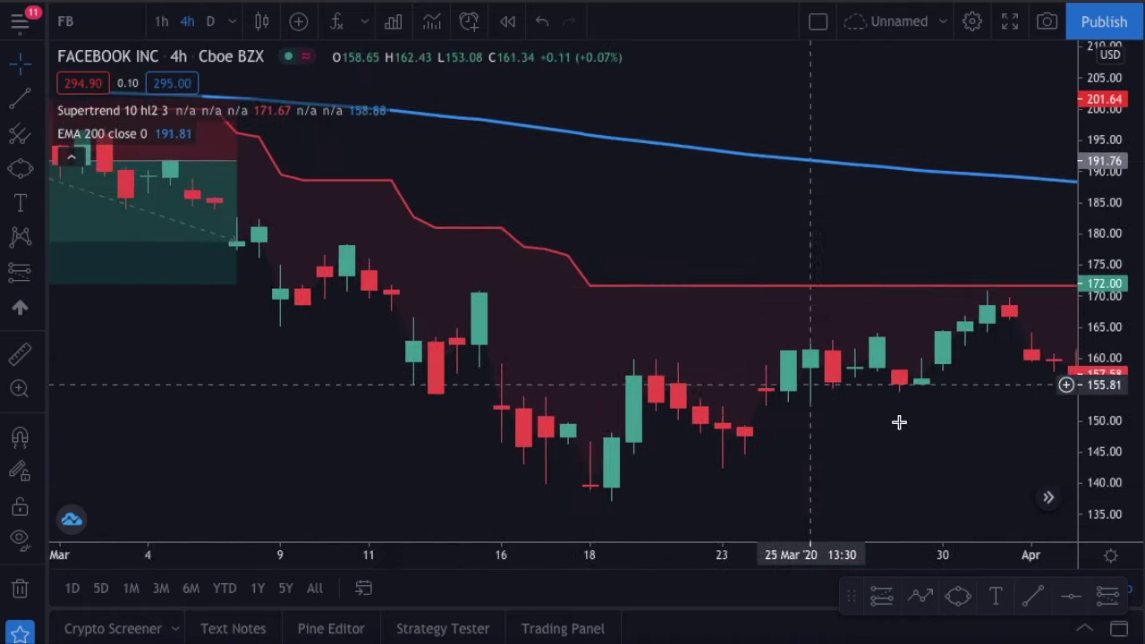
# Circle the 7 April 2020 Buy signal below the EMA with an ellipse.
pyautogui.moveTo(900, 422); pyautogui.dragTo(732, 396)
pyautogui.scroll(-4, 731, 396)
pyautogui.moveTo(941, 409); pyautogui.dragTo(728, 412)
pyautogui.scroll(4, 752, 394)
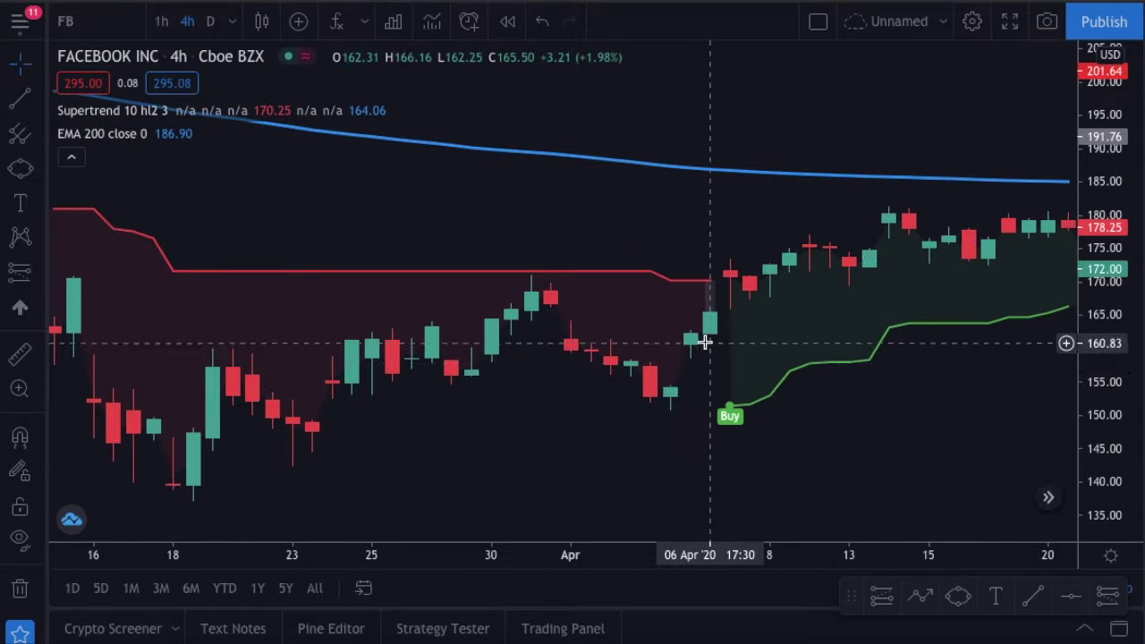
pyautogui.scroll(2, 705, 343)
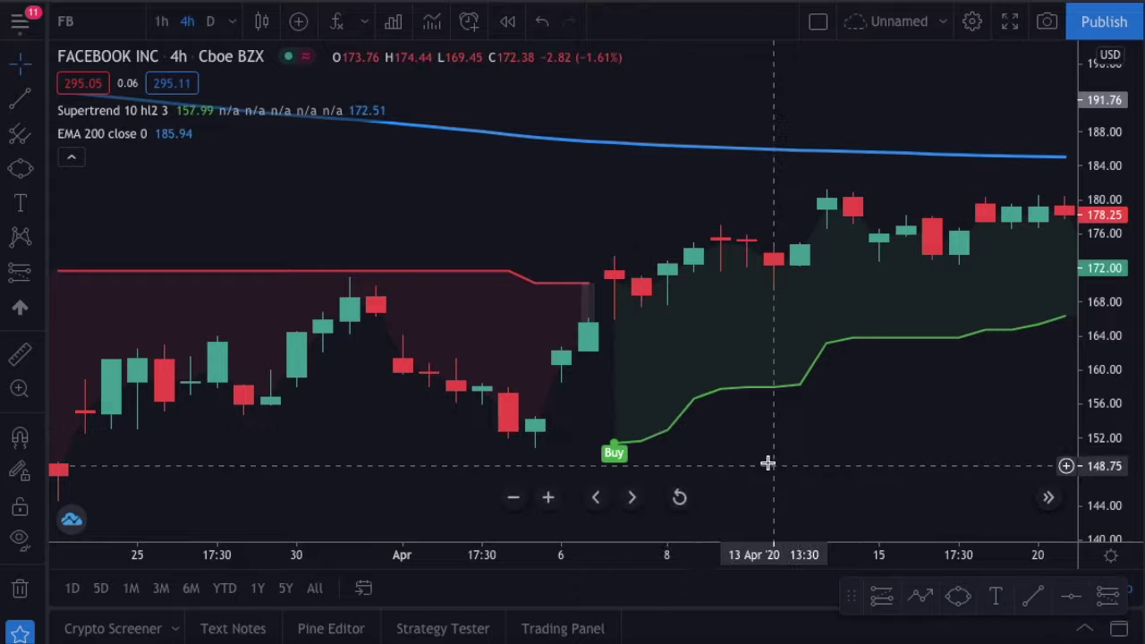
pyautogui.scroll(-4, 585, 440)
pyautogui.scroll(-2, 862, 433)
pyautogui.moveTo(862, 432); pyautogui.dragTo(565, 399)
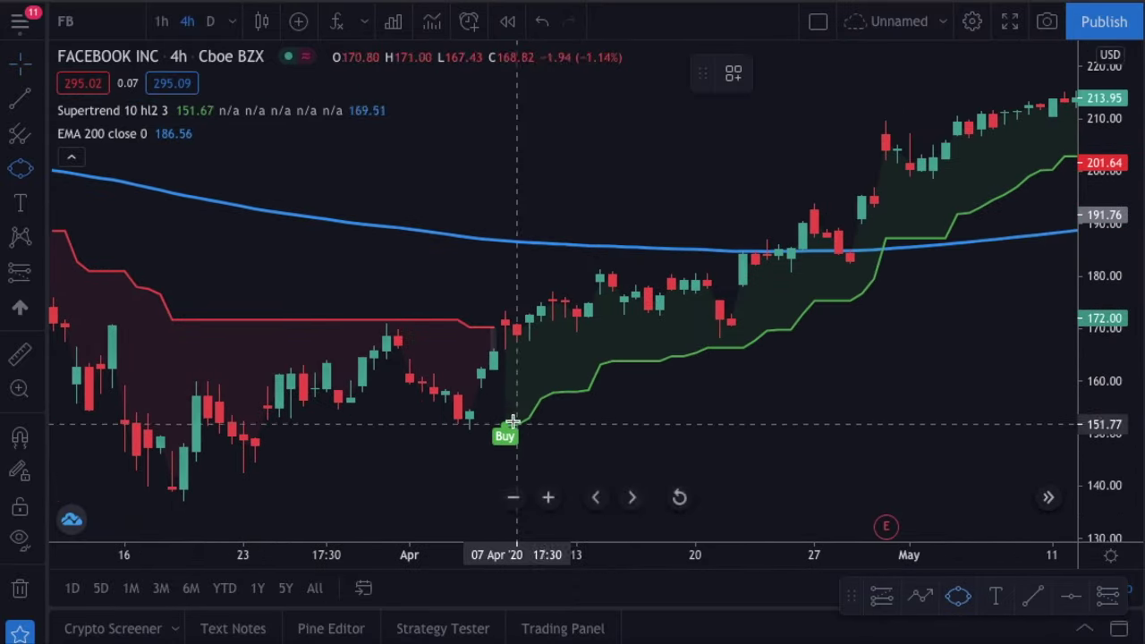
pyautogui.click(554, 463)
pyautogui.scroll(5, 510, 406)
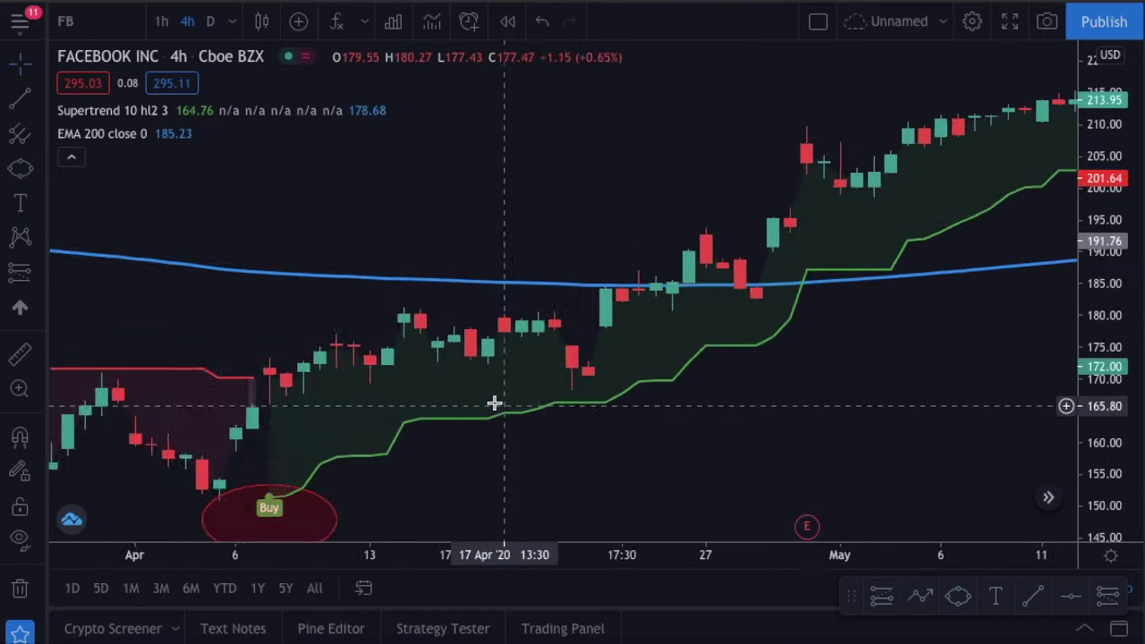
pyautogui.moveTo(207, 302); pyautogui.dragTo(391, 303)
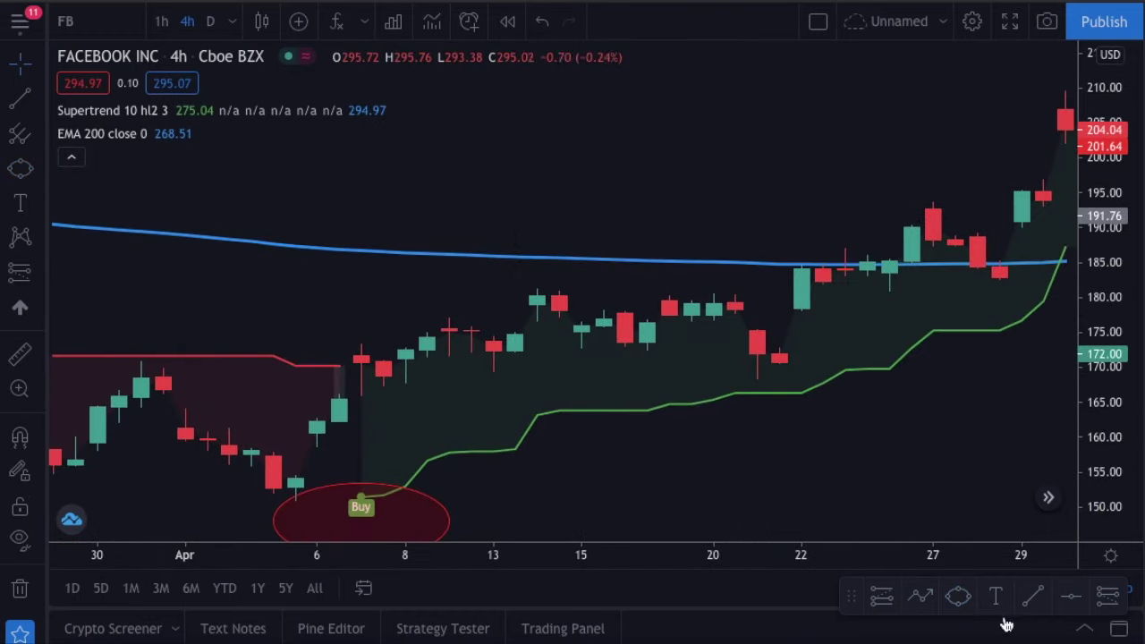
pyautogui.click(361, 357)
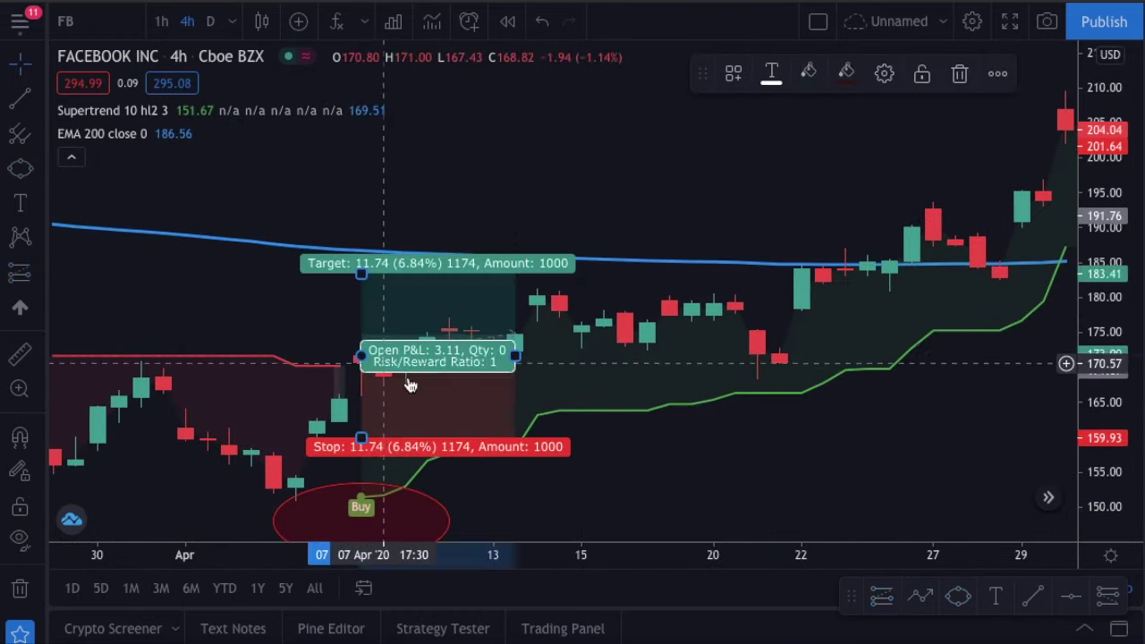
pyautogui.moveTo(362, 439); pyautogui.dragTo(362, 469)
pyautogui.press('Delete')
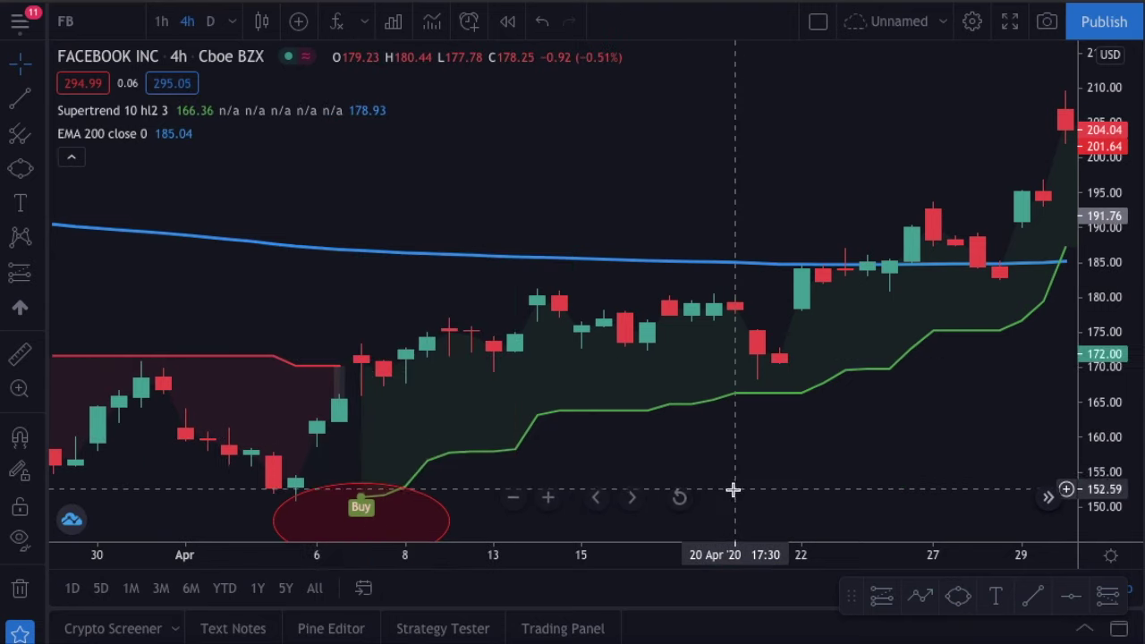
# Place a long position on the 24 April 2020 17:30 candle at the EMA, with stop 173.69 and target 208.46, extended to about 30 April.
pyautogui.hscroll(5, 567, 456)
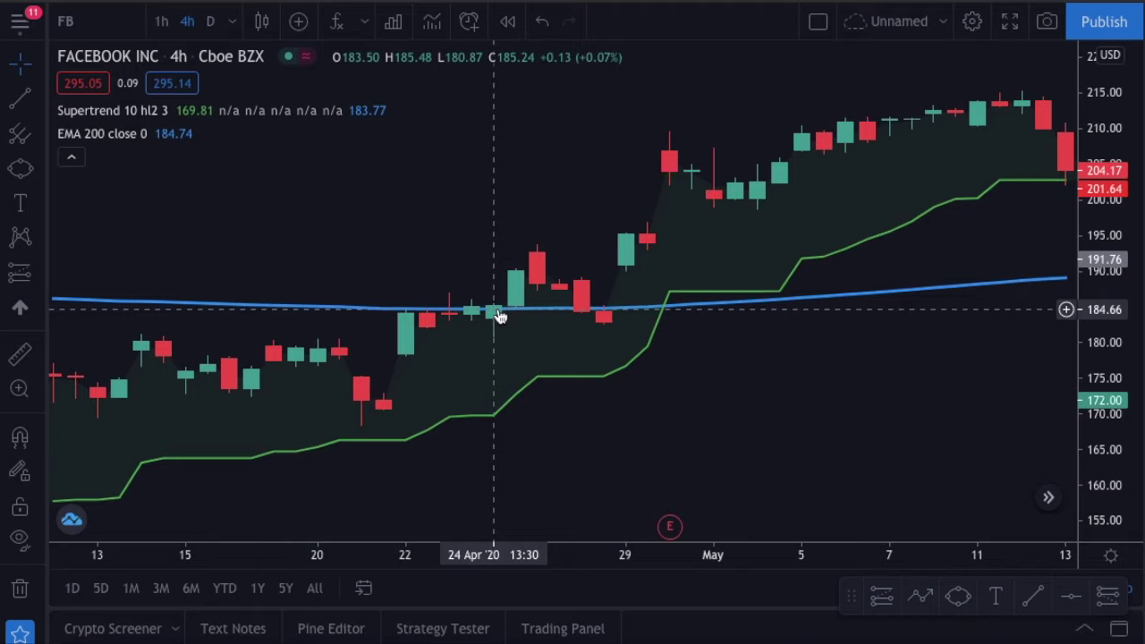
pyautogui.scroll(3, 497, 311)
pyautogui.moveTo(230, 253); pyautogui.dragTo(708, 259)
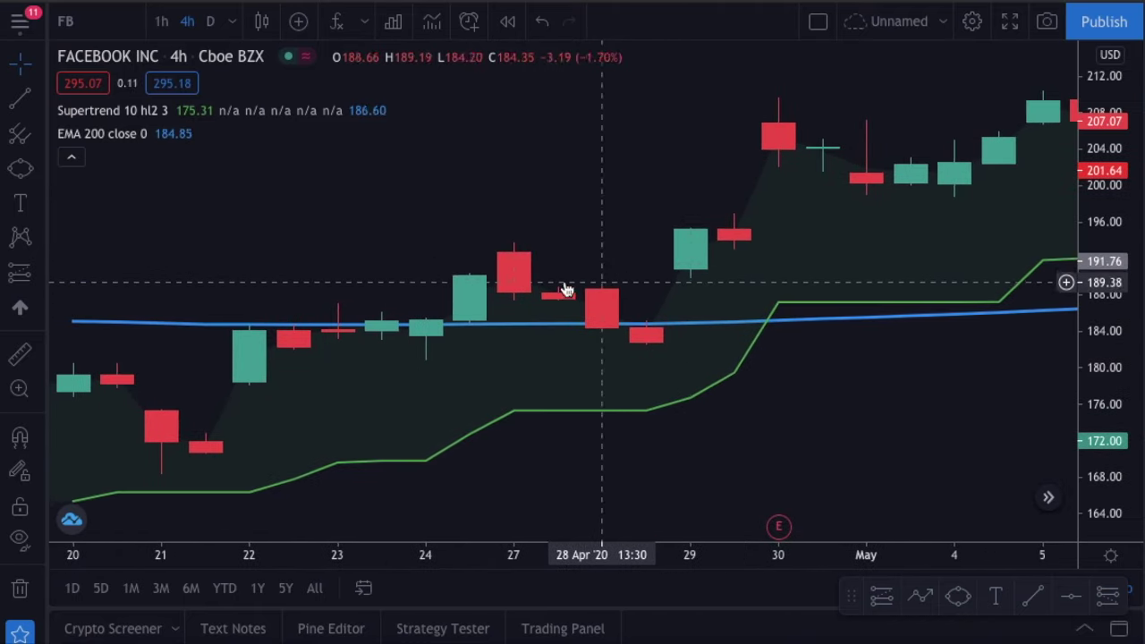
pyautogui.click(884, 604)
pyautogui.click(474, 321)
pyautogui.moveTo(481, 417); pyautogui.dragTo(470, 425)
pyautogui.moveTo(466, 247); pyautogui.dragTo(470, 107)
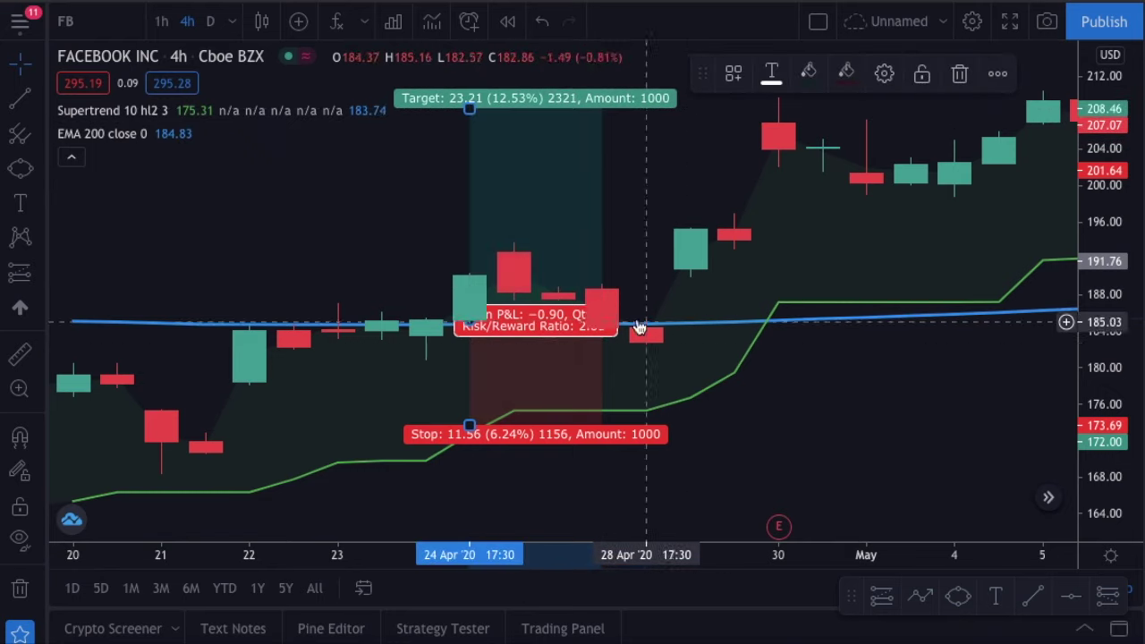
pyautogui.moveTo(605, 319); pyautogui.dragTo(810, 304)
# Examine the price after the April long position, and the Supertrend signals and EMA from March 2021 back to August 2020.
pyautogui.scroll(-2, 984, 338)
pyautogui.moveTo(940, 351); pyautogui.dragTo(714, 372)
pyautogui.scroll(-3, 818, 376)
pyautogui.moveTo(825, 379); pyautogui.dragTo(731, 370)
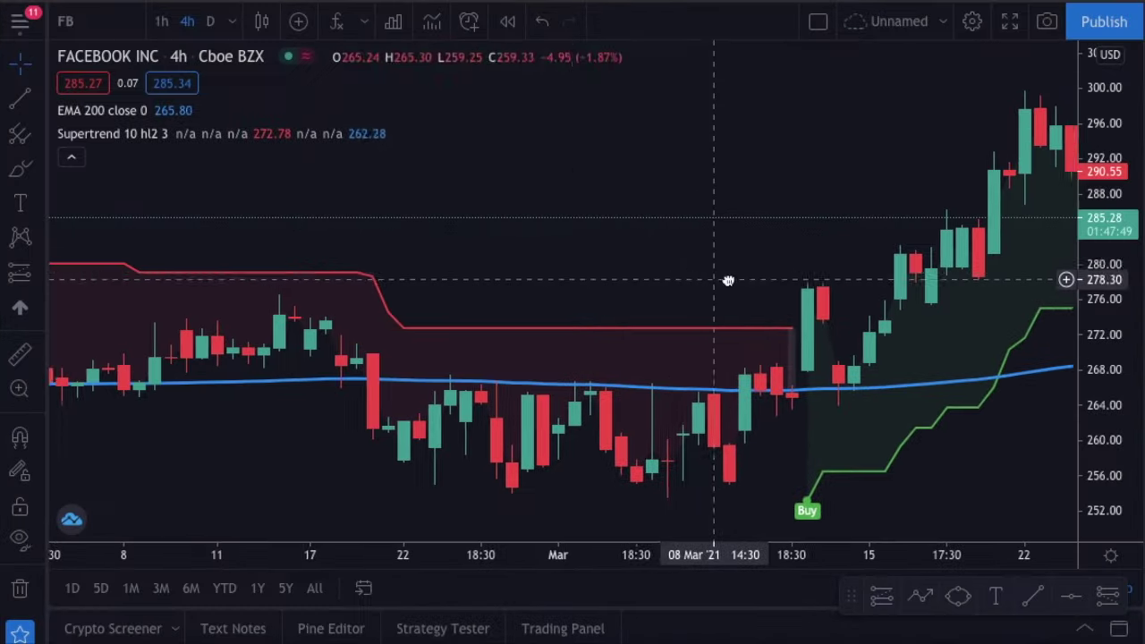
pyautogui.scroll(-5, 690, 273)
pyautogui.scroll(-3, 690, 273)
pyautogui.moveTo(731, 396); pyautogui.dragTo(919, 402)
pyautogui.scroll(-3, 764, 384)
pyautogui.moveTo(533, 406); pyautogui.dragTo(961, 378)
pyautogui.moveTo(450, 272); pyautogui.dragTo(963, 266)
pyautogui.moveTo(691, 276); pyautogui.dragTo(662, 276)
pyautogui.scroll(3, 677, 274)
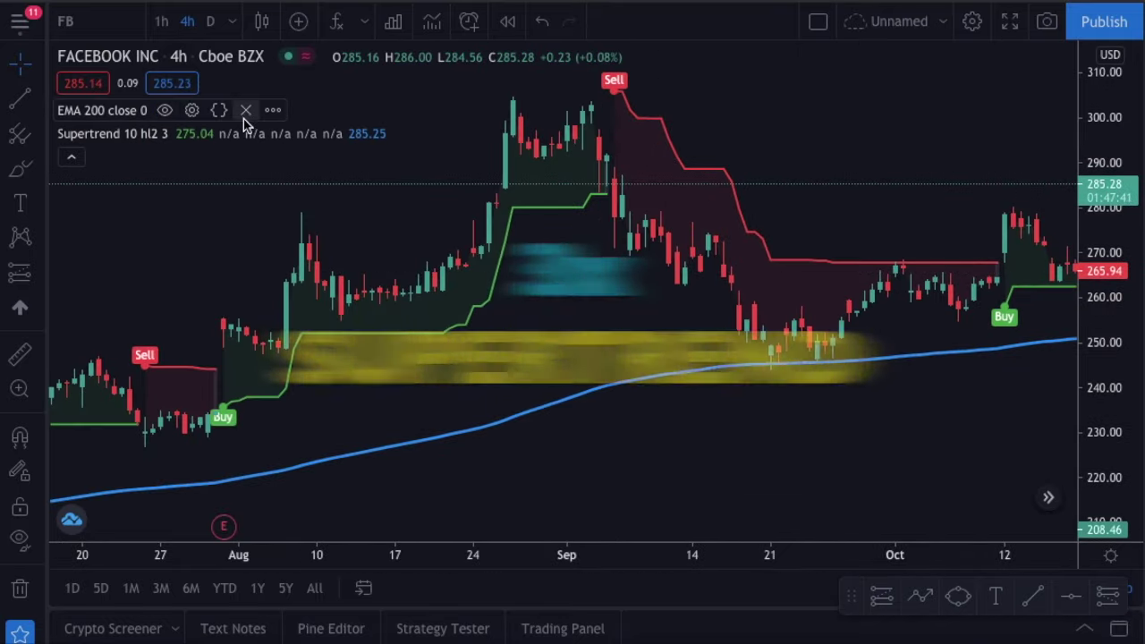
# Remove the 200 EMA and add two more copies of the first SuperTrend script found by searching "supert".
pyautogui.click(244, 111)
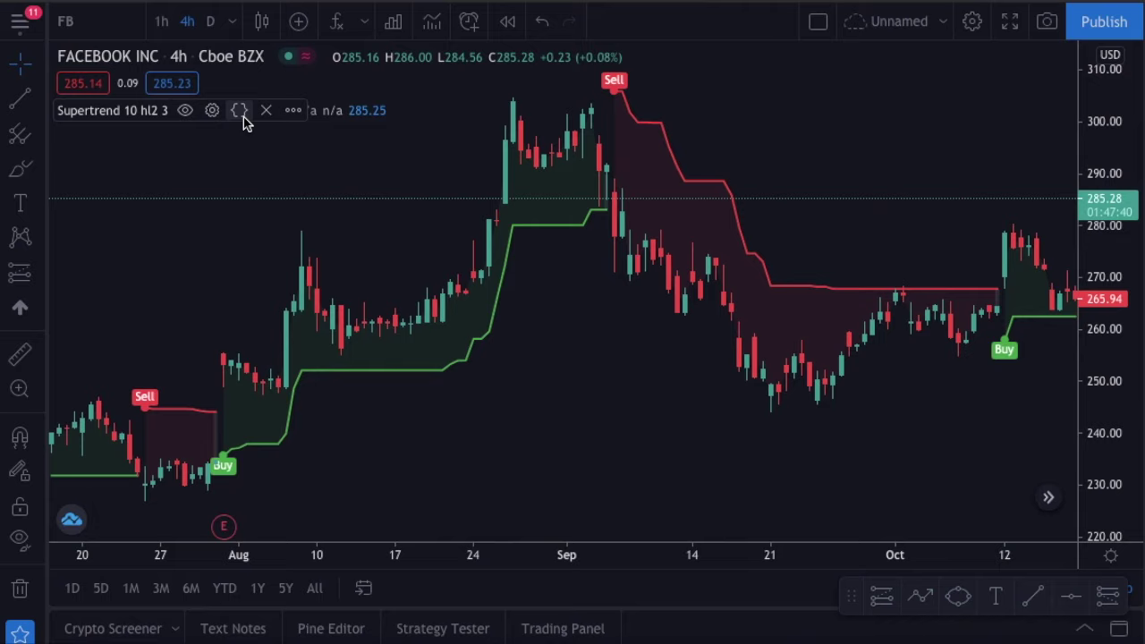
pyautogui.click(337, 22)
pyautogui.write('supert')
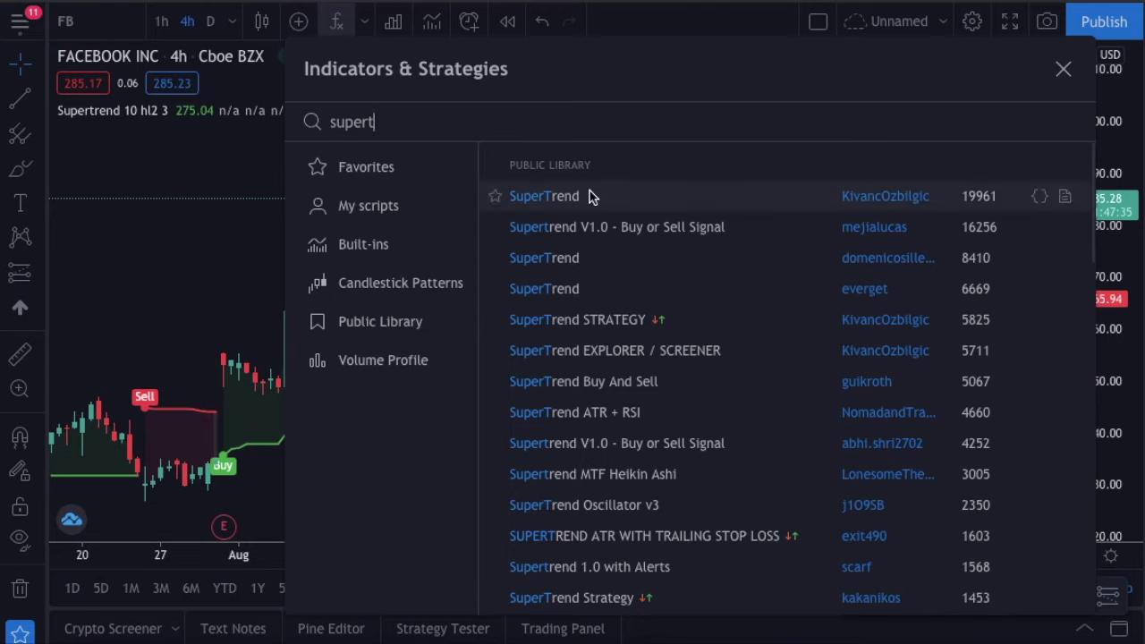
pyautogui.click(589, 196)
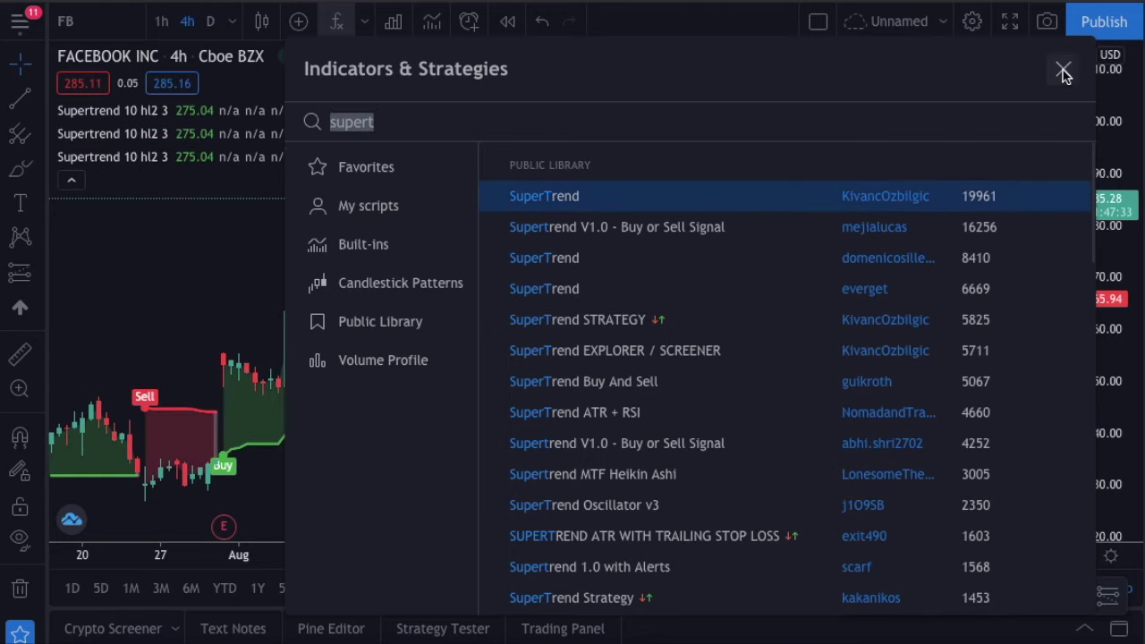
# Hide the first Supertrend's Buy and Sell labels and both trend highlighters, and set its ATR Period to 12.
pyautogui.click(1064, 70)
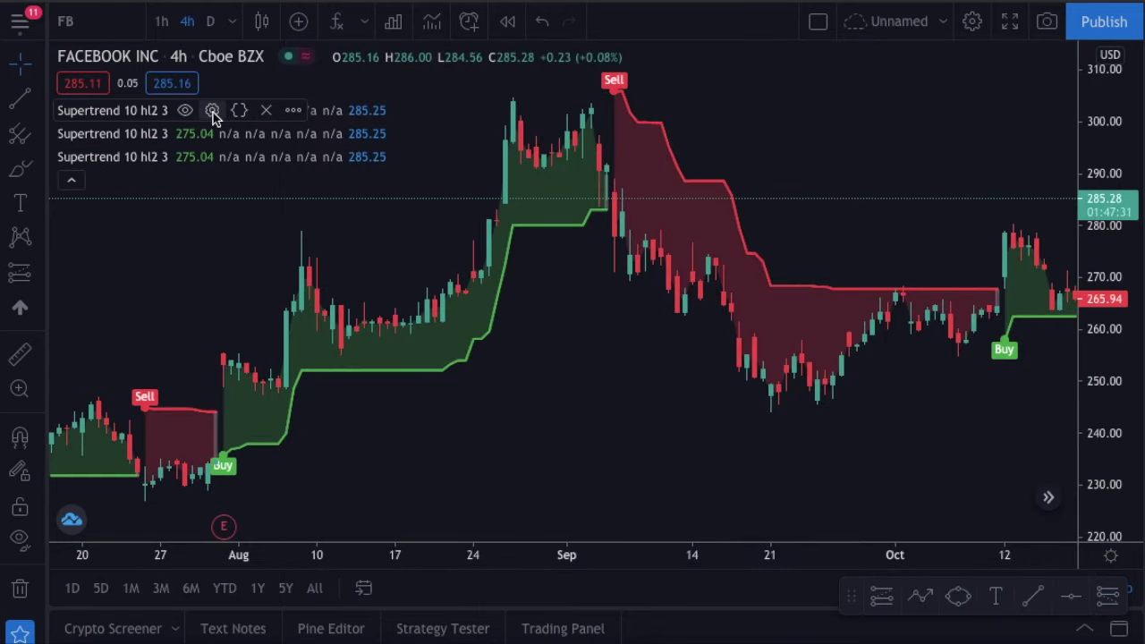
pyautogui.click(212, 111)
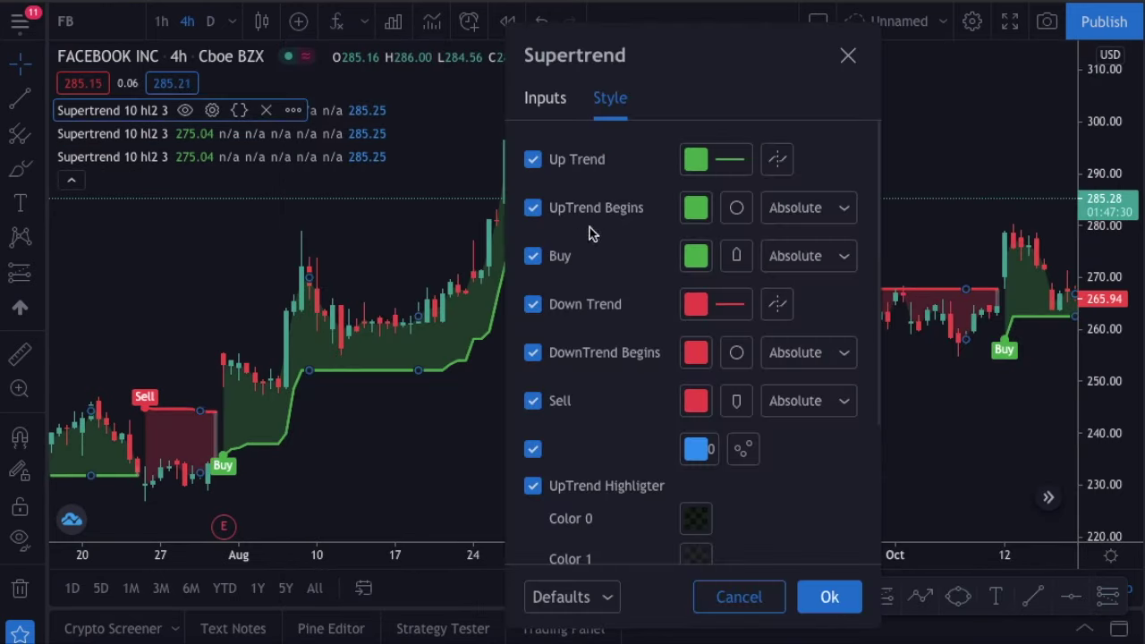
pyautogui.click(533, 402)
pyautogui.scroll(-2, 548, 421)
pyautogui.click(533, 355)
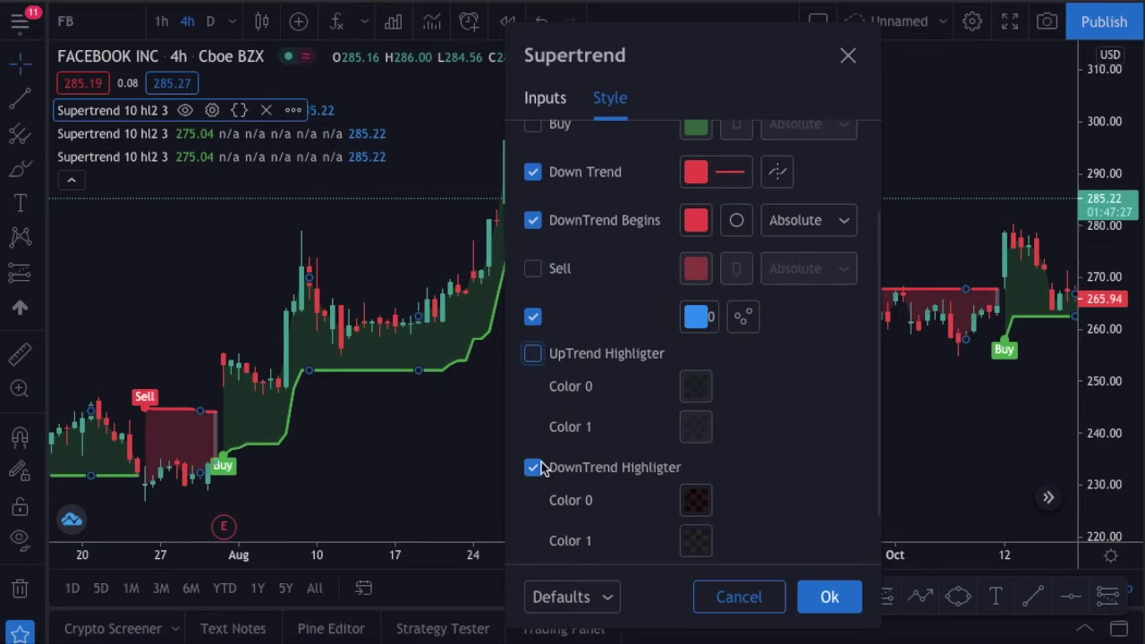
pyautogui.click(548, 100)
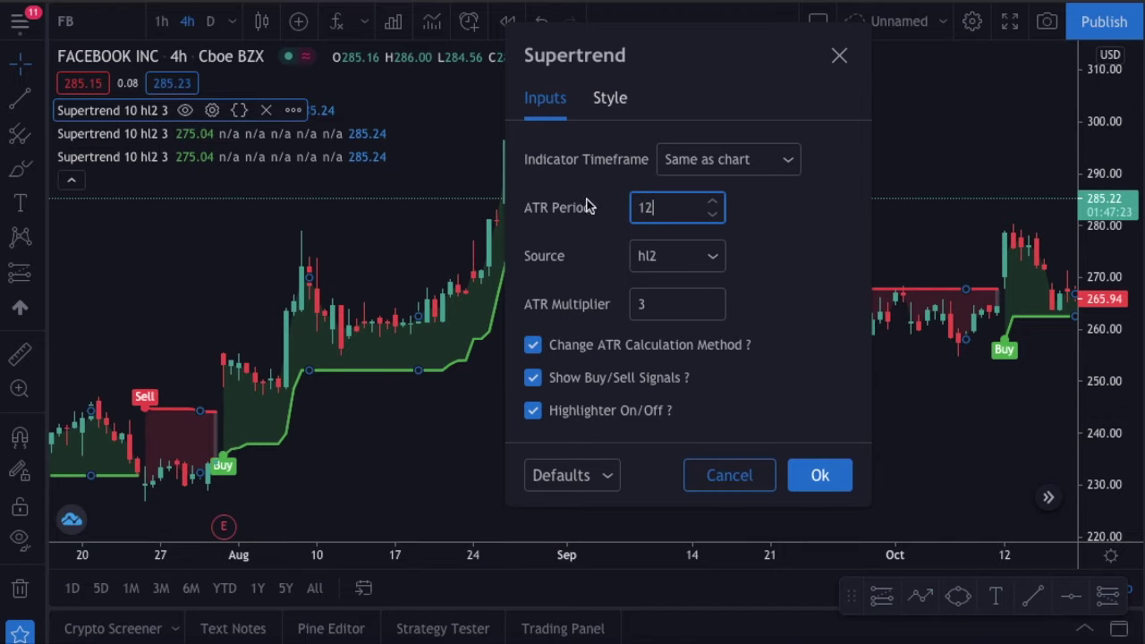
pyautogui.click(821, 477)
# Set the second Supertrend to ATR Period 11 and ATR Multiplier 2, hiding its Buy and Sell labels and both trend highlighters.
pyautogui.click(212, 134)
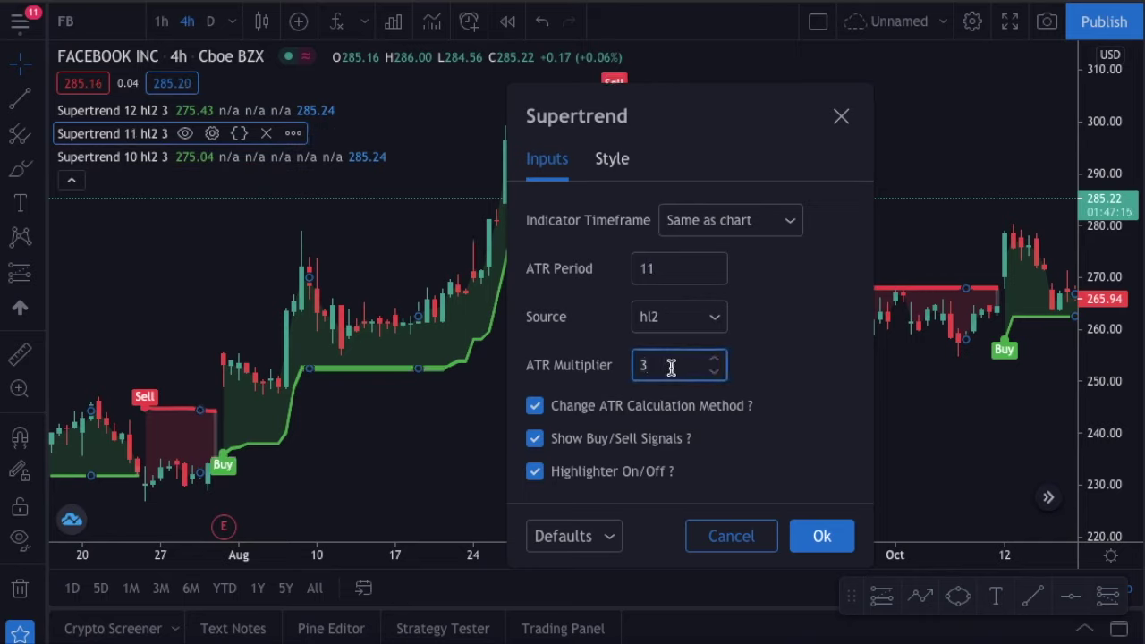
pyautogui.click(616, 161)
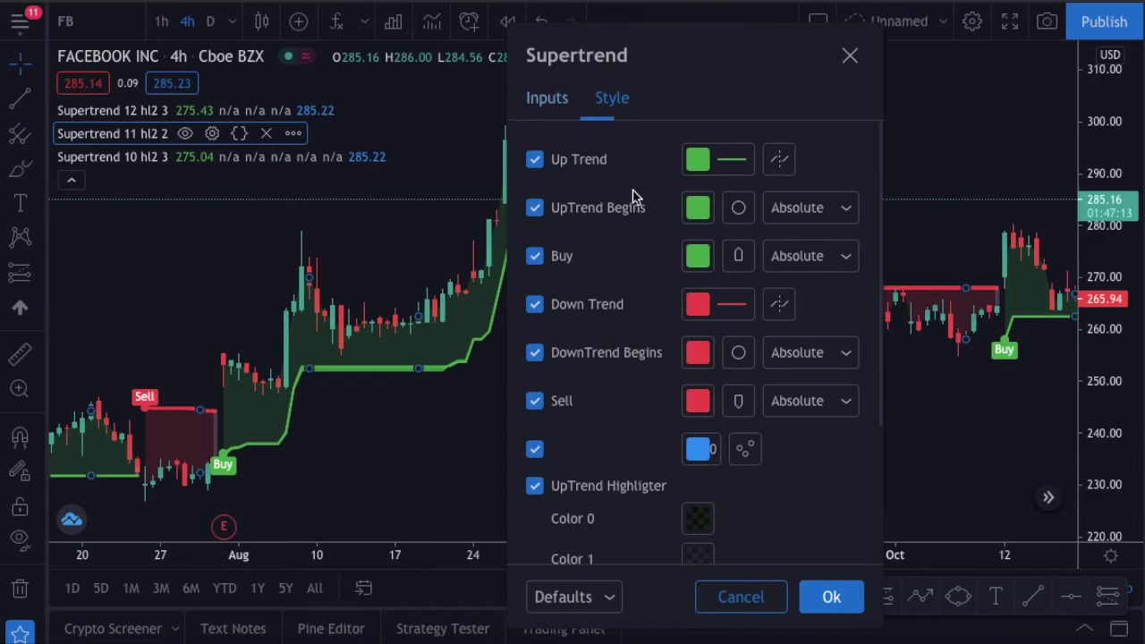
pyautogui.click(535, 256)
pyautogui.click(534, 401)
pyautogui.click(535, 485)
pyautogui.scroll(-3, 541, 479)
pyautogui.click(534, 399)
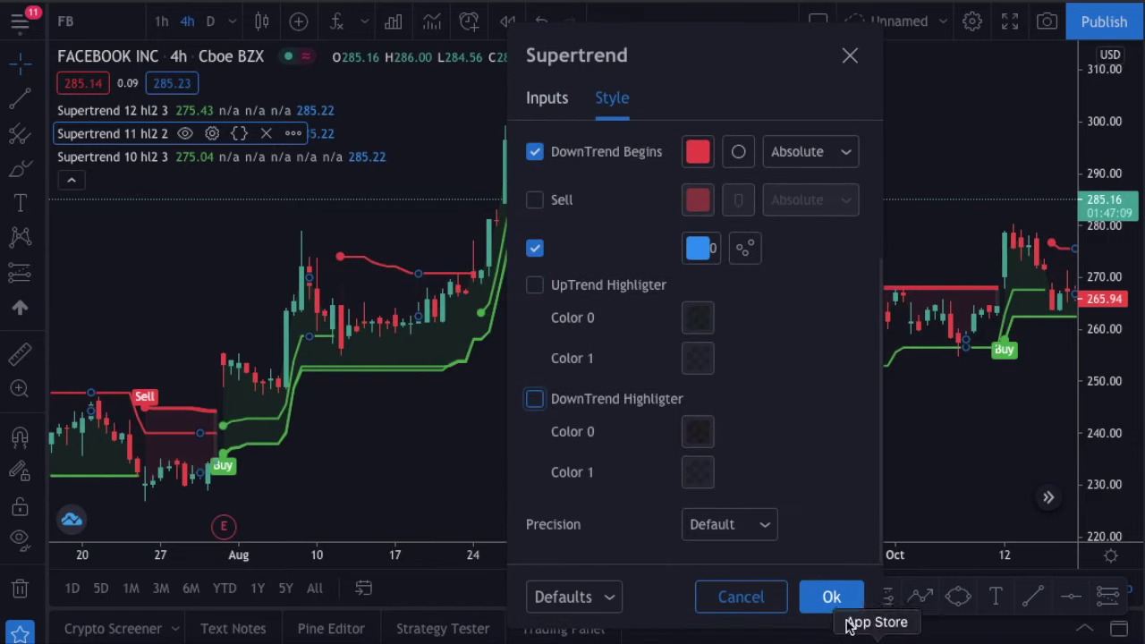
pyautogui.click(832, 596)
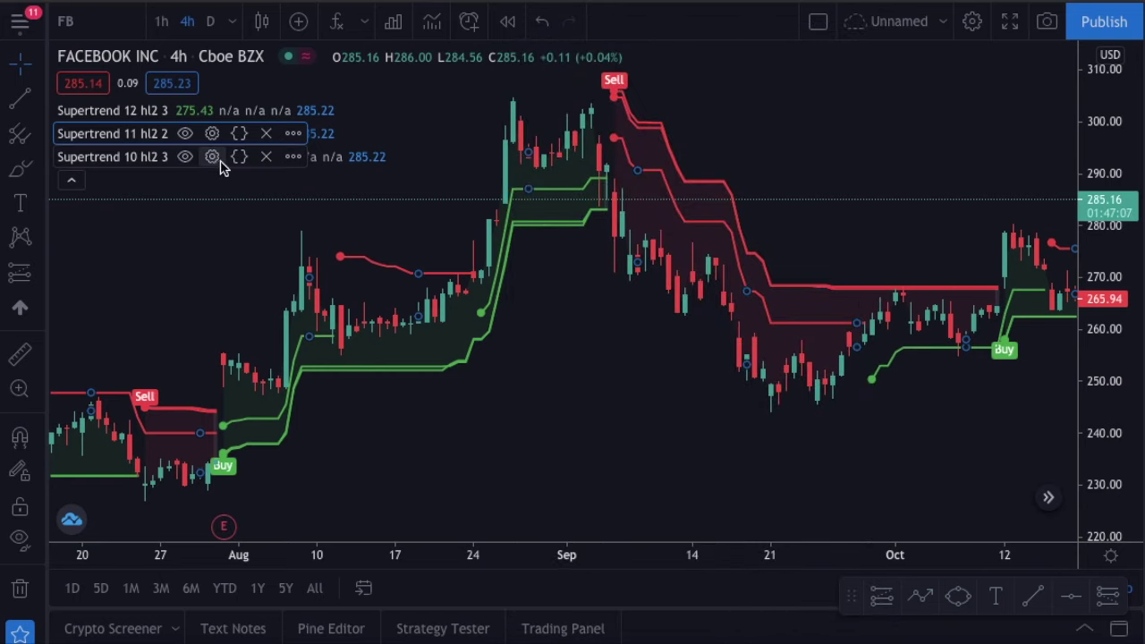
# Hide the third Supertrend's Buy and Sell labels and both trend highlighters, and set its ATR Multiplier to 1.
pyautogui.click(217, 159)
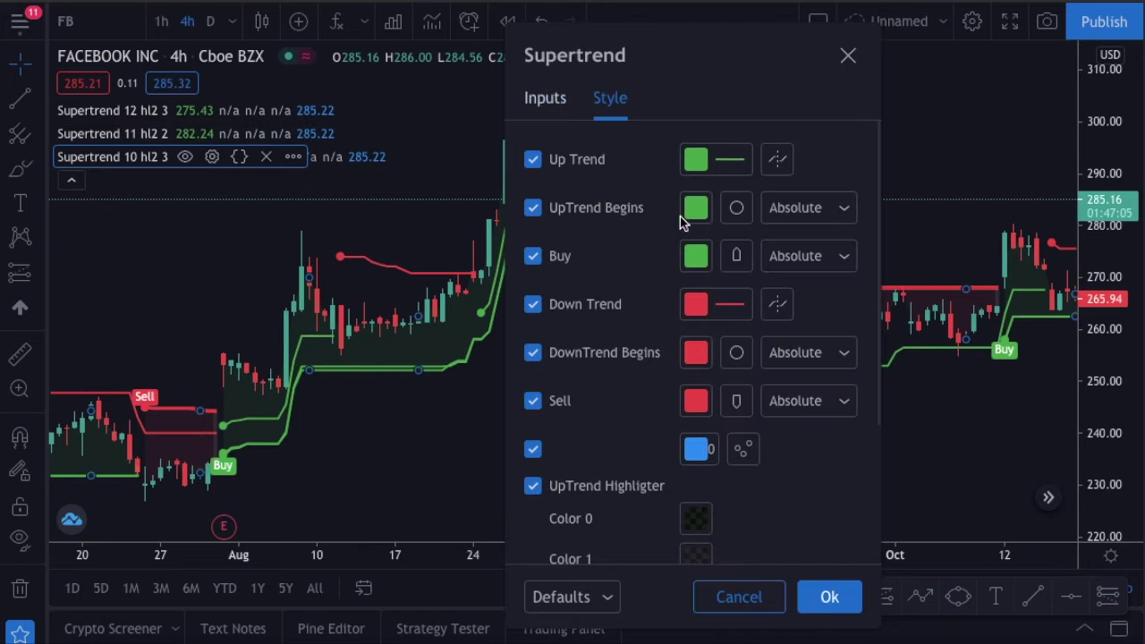
pyautogui.click(532, 257)
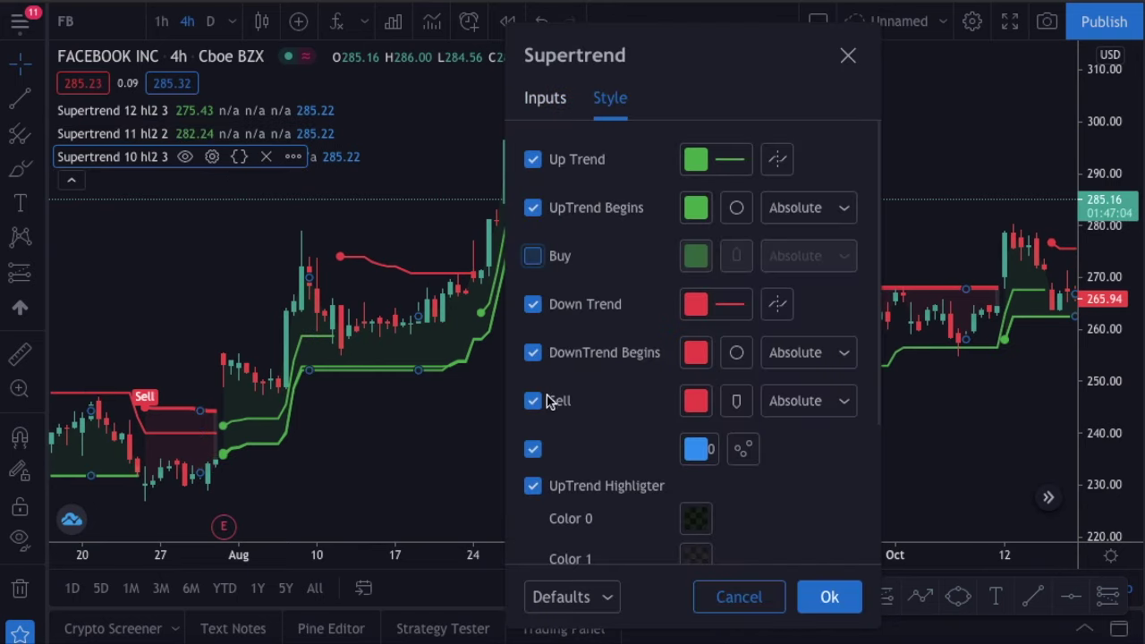
pyautogui.click(540, 491)
pyautogui.scroll(-2, 572, 476)
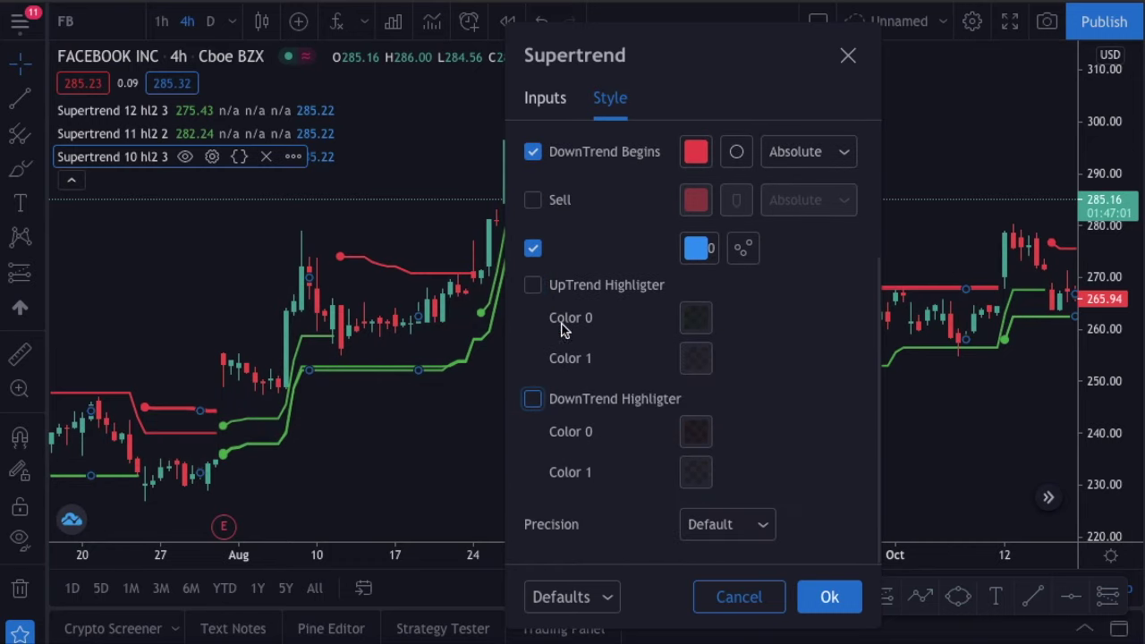
pyautogui.click(542, 99)
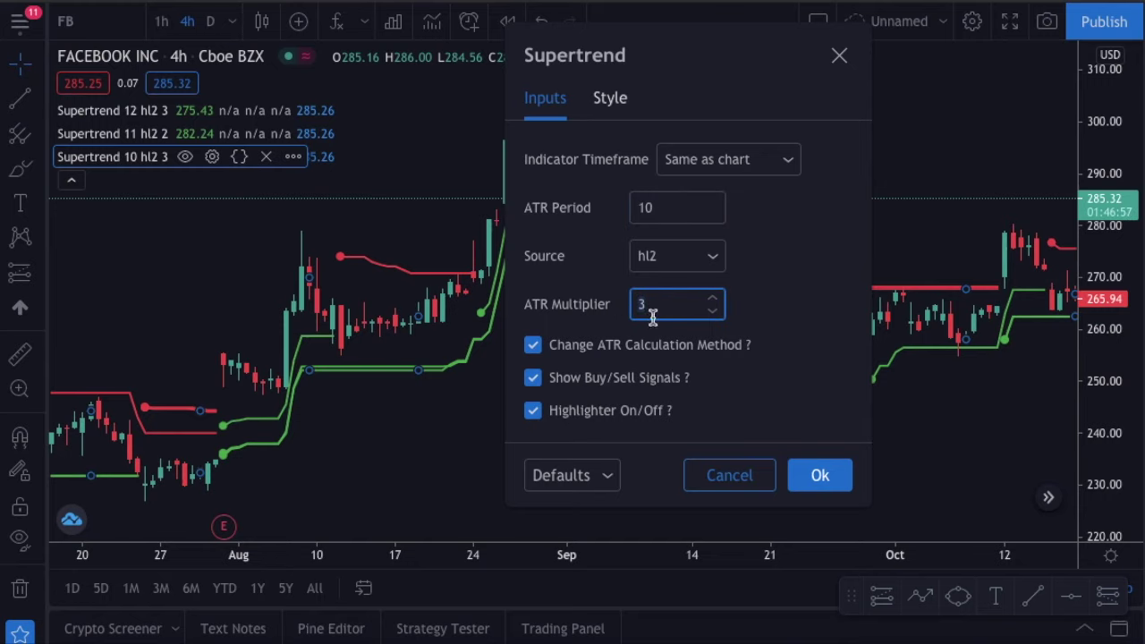
pyautogui.click(818, 477)
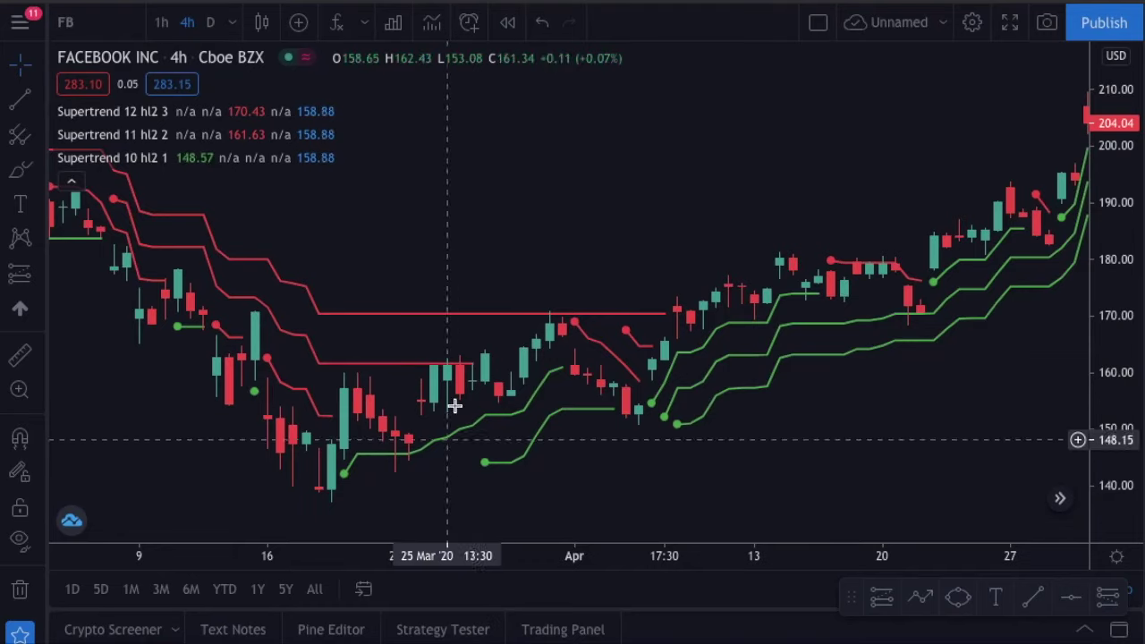
# Circle the two red Supertrend dots above the 21 February 2020 14:30 candle with an ellipse.
pyautogui.scroll(-7, 455, 406)
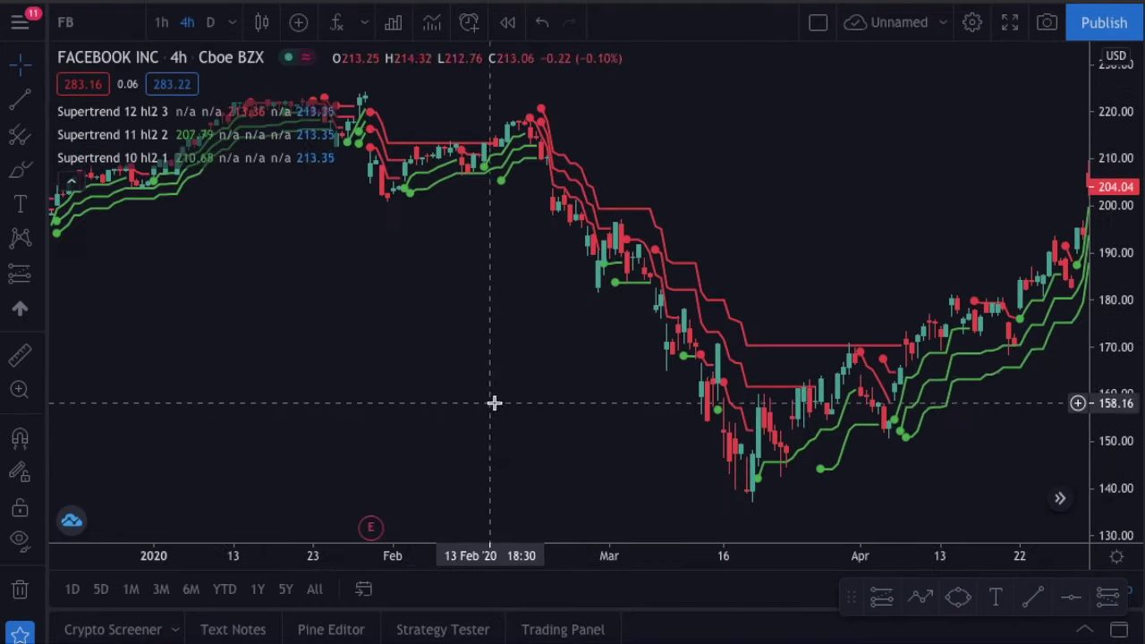
pyautogui.moveTo(511, 396); pyautogui.dragTo(642, 340)
pyautogui.scroll(6, 642, 340)
pyautogui.scroll(5, 642, 341)
pyautogui.moveTo(480, 219); pyautogui.dragTo(1144, 278)
pyautogui.scroll(4, 591, 258)
pyautogui.moveTo(332, 273); pyautogui.dragTo(851, 307)
pyautogui.scroll(2, 851, 300)
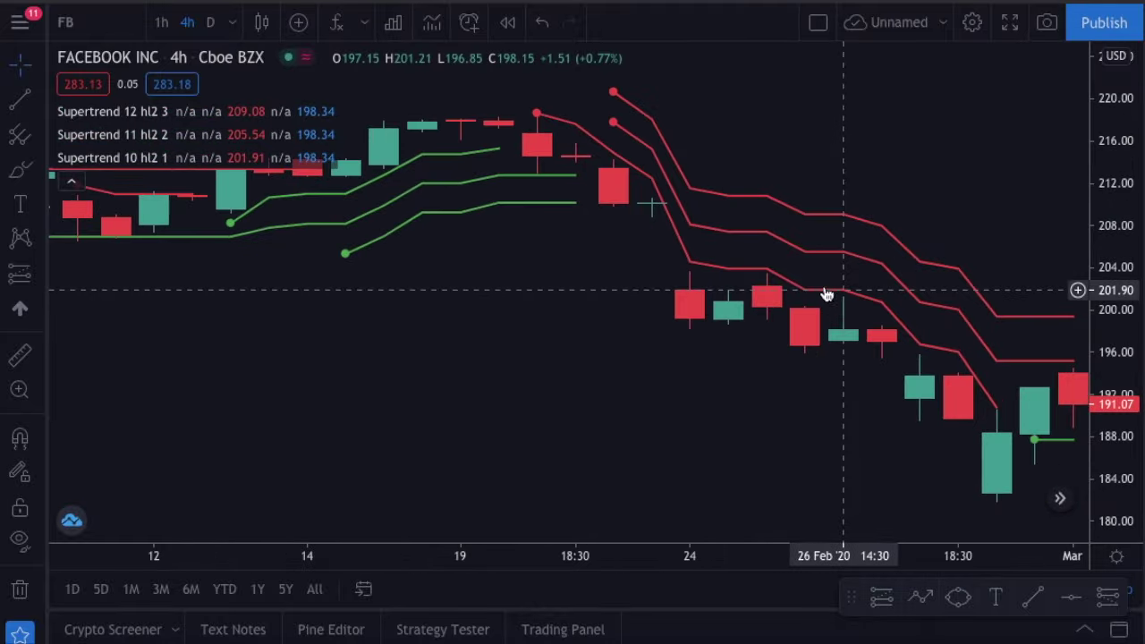
pyautogui.moveTo(552, 330); pyautogui.dragTo(671, 333)
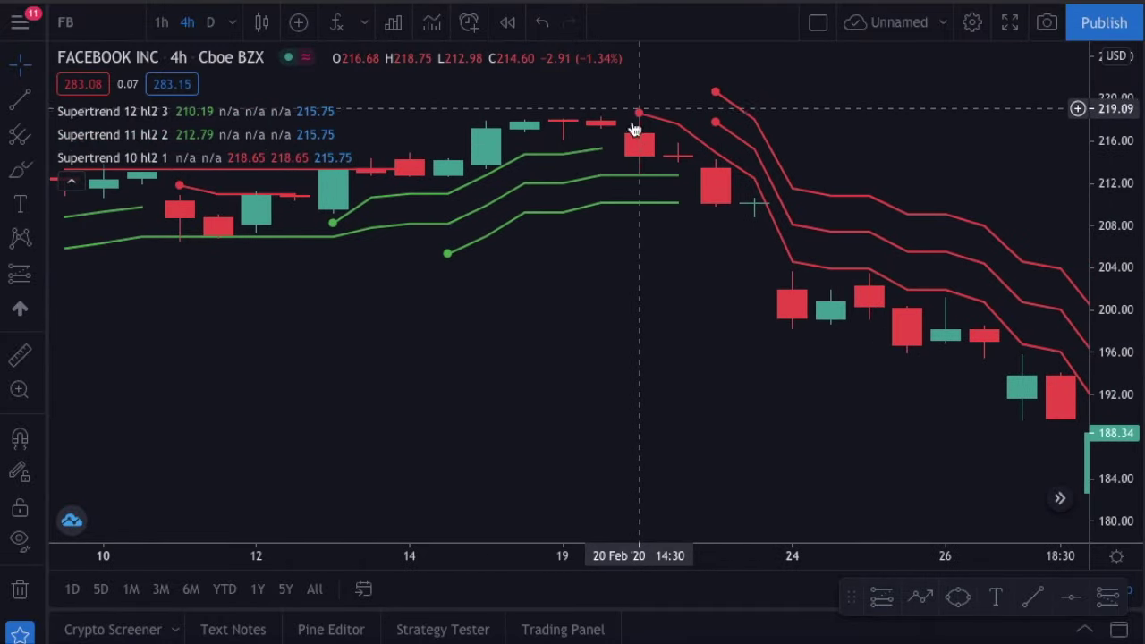
pyautogui.moveTo(686, 159); pyautogui.dragTo(603, 164)
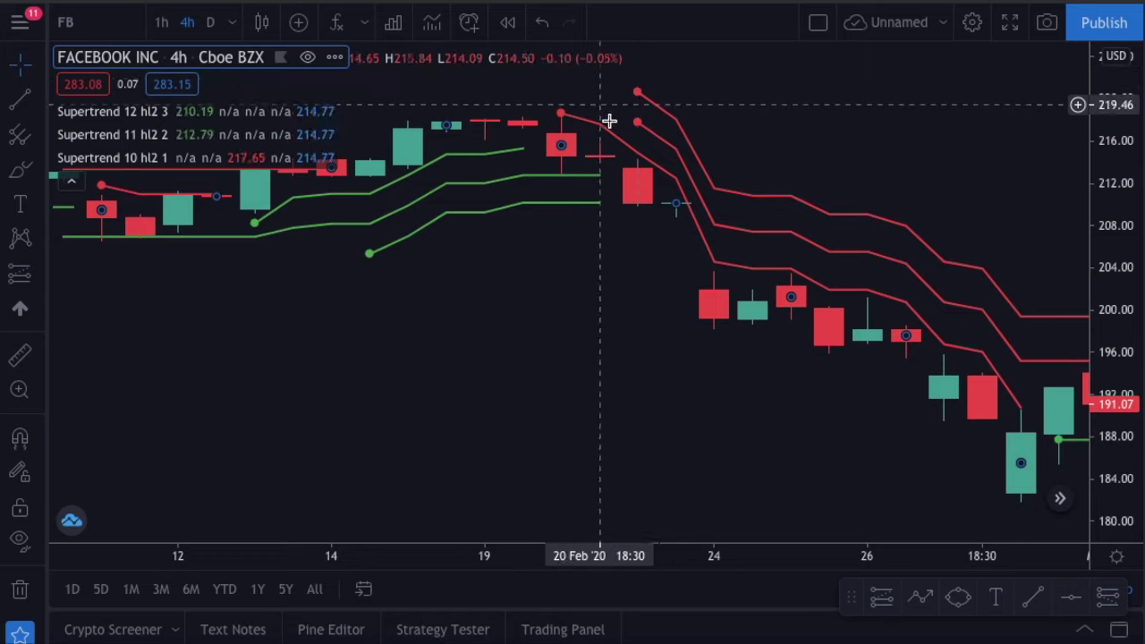
pyautogui.click(960, 598)
pyautogui.click(636, 131)
# Place a short position on the 21 February 2020 14:30 candle at 213.42, with stop 217.63 and target 205.01.
pyautogui.click(1109, 600)
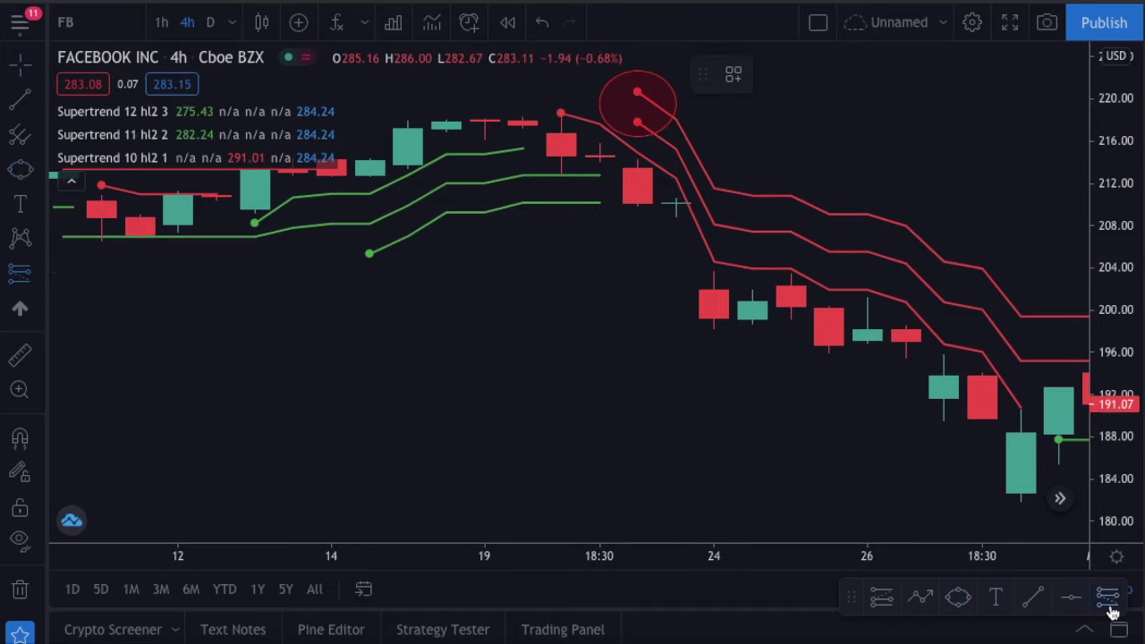
pyautogui.click(638, 168)
pyautogui.moveTo(982, 272); pyautogui.dragTo(869, 259)
pyautogui.click(525, 89)
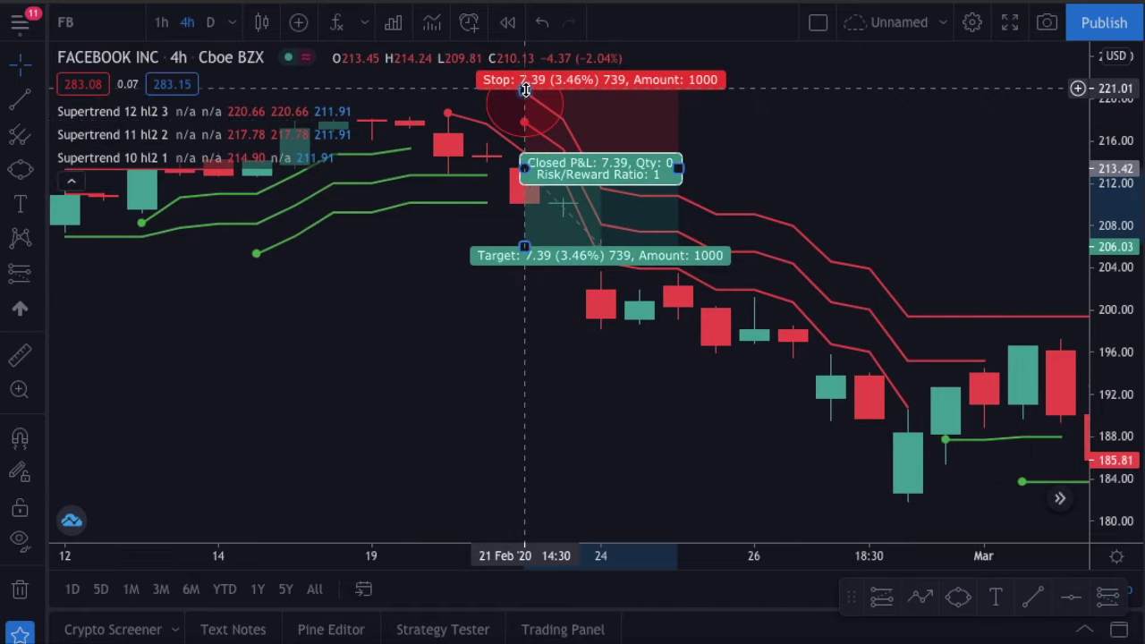
pyautogui.moveTo(526, 90); pyautogui.dragTo(524, 123)
pyautogui.moveTo(524, 247); pyautogui.dragTo(526, 256)
pyautogui.scroll(-5, 813, 337)
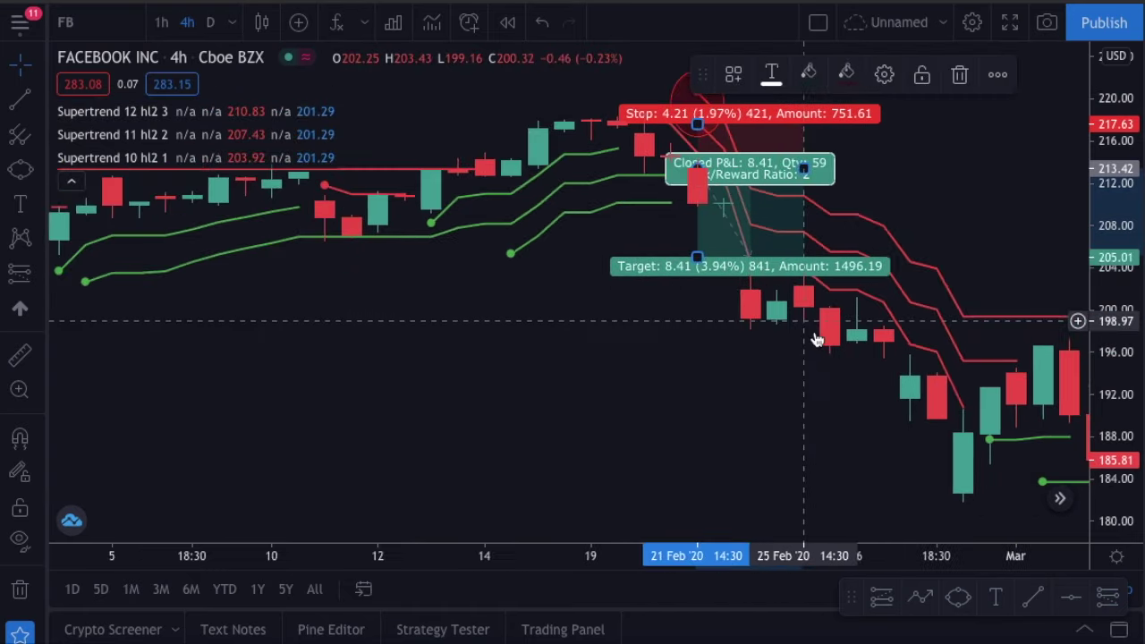
# Move the short position to the 26 February 2020 candle with its entry at 198.66.
pyautogui.moveTo(903, 444); pyautogui.dragTo(608, 251)
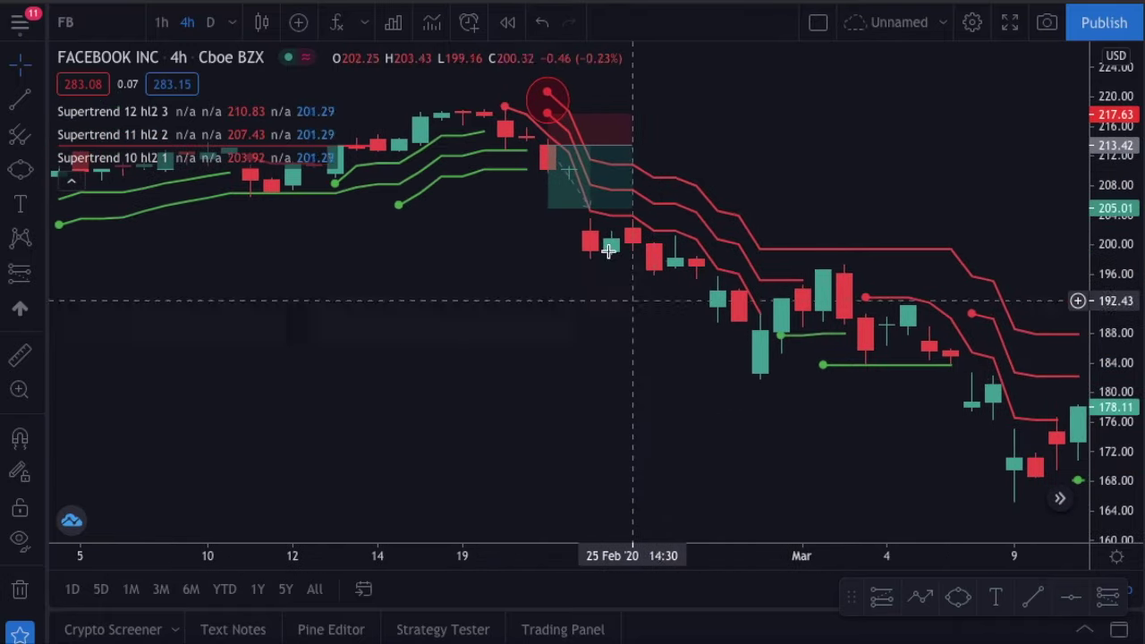
pyautogui.moveTo(606, 152); pyautogui.dragTo(749, 255)
pyautogui.click(925, 201)
pyautogui.scroll(-3, 925, 236)
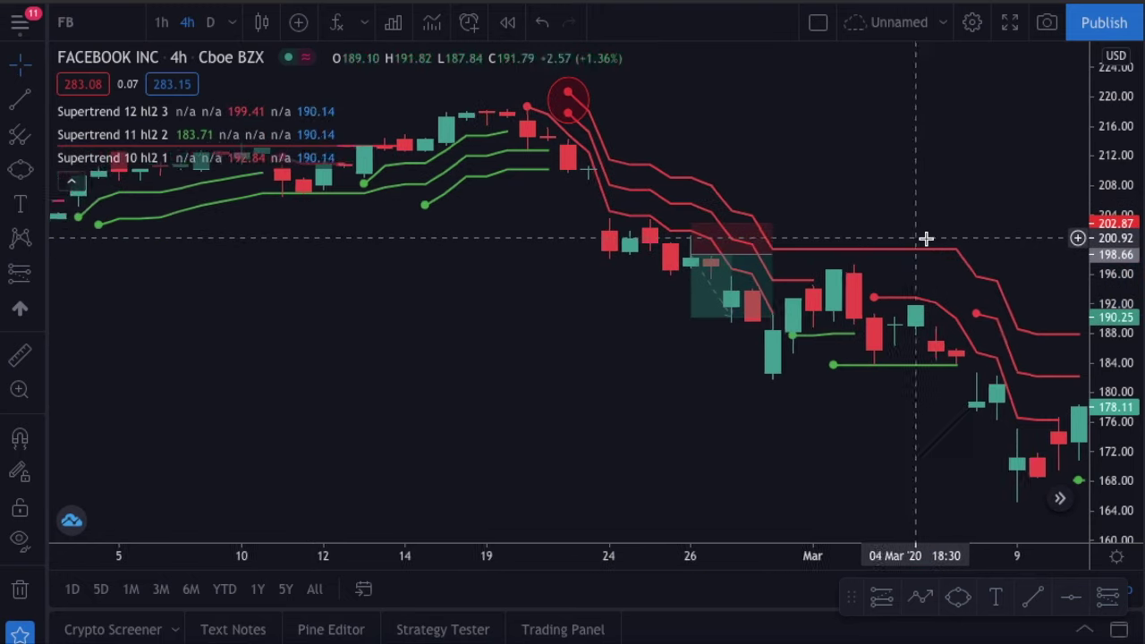
# Move the short position to the 28 February 2020 18:30 candle with its entry at 188.94.
pyautogui.moveTo(945, 424); pyautogui.dragTo(784, 404)
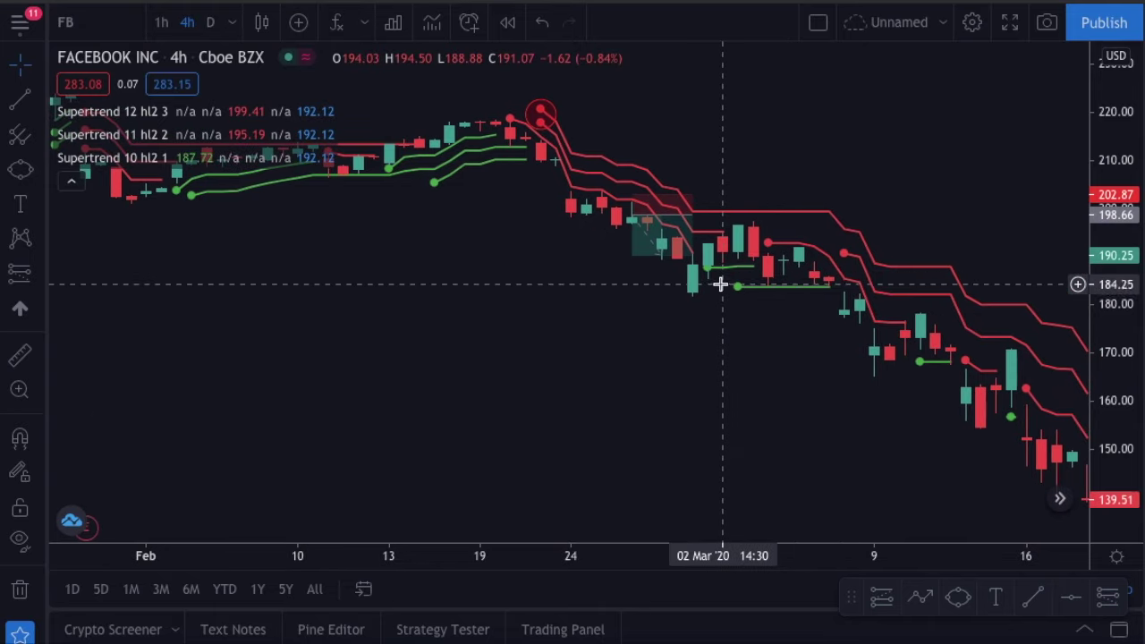
pyautogui.scroll(5, 720, 284)
pyautogui.moveTo(349, 315); pyautogui.dragTo(1018, 343)
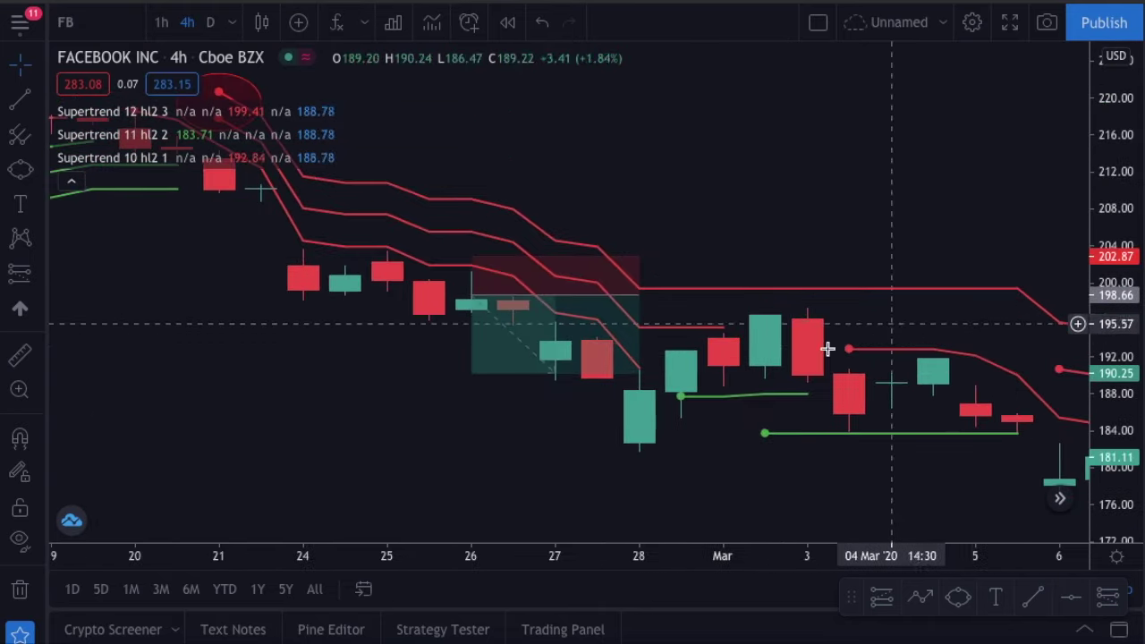
pyautogui.moveTo(581, 305); pyautogui.dragTo(750, 378)
pyautogui.click(942, 247)
pyautogui.scroll(-3, 942, 247)
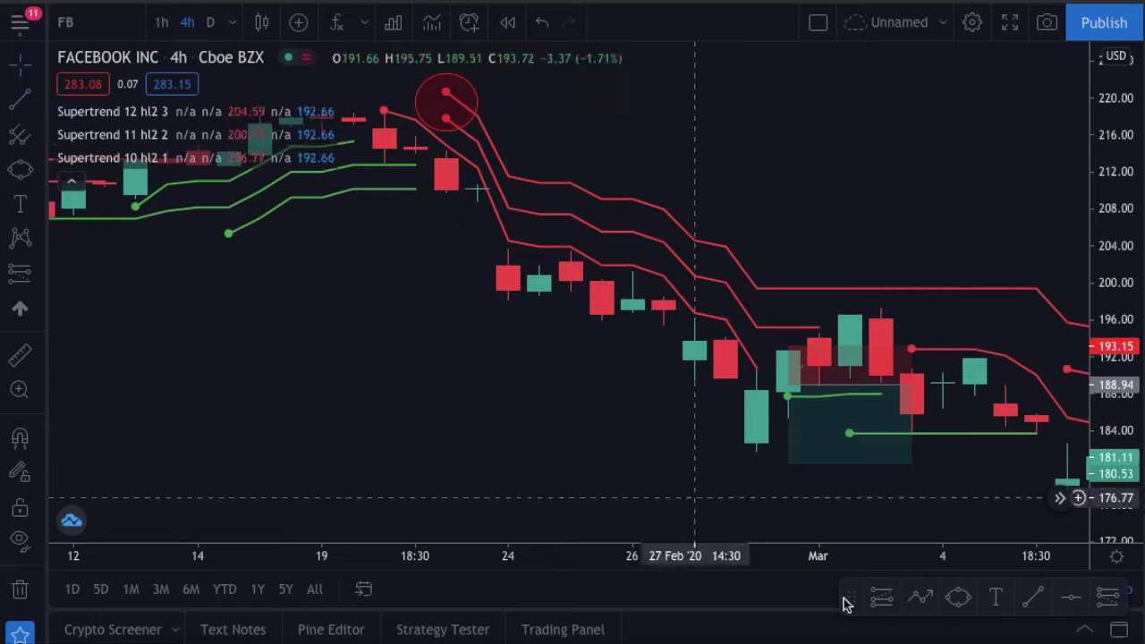
# Draw a path from the 21 February 2020 14:30 candle down to the 28 February 18:30 candle at about 187.6.
pyautogui.click(917, 604)
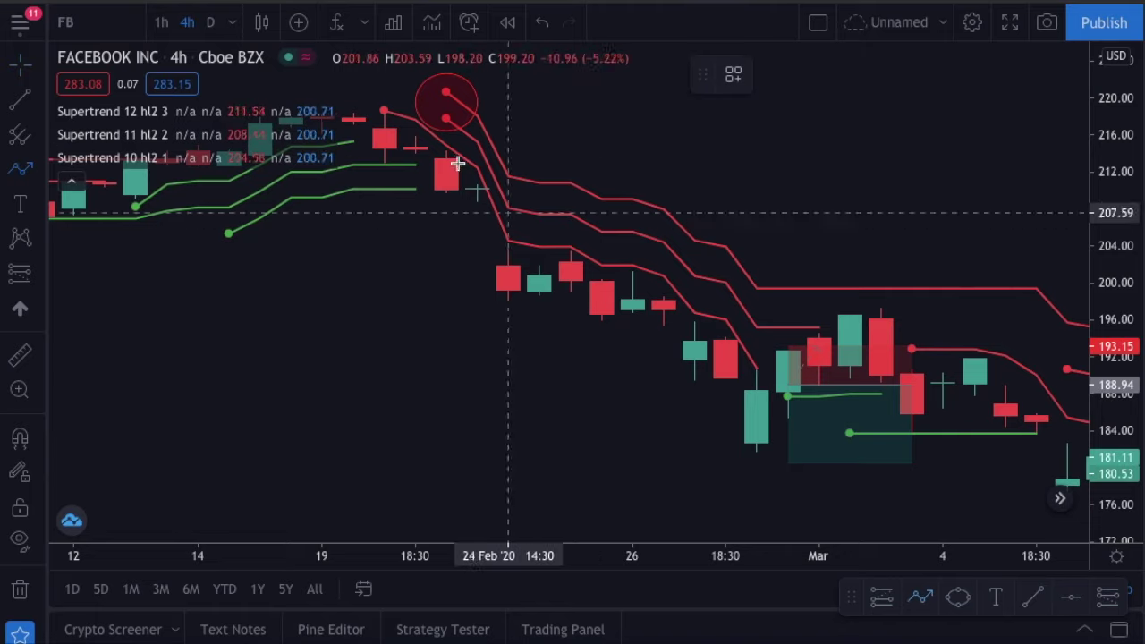
pyautogui.click(446, 160)
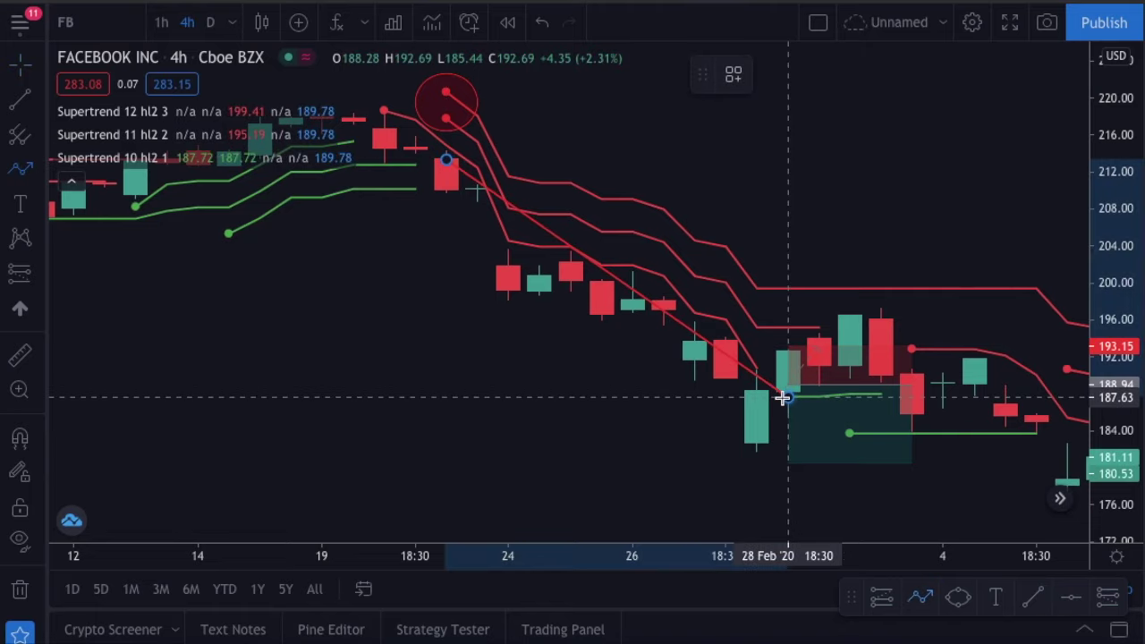
pyautogui.click(678, 498)
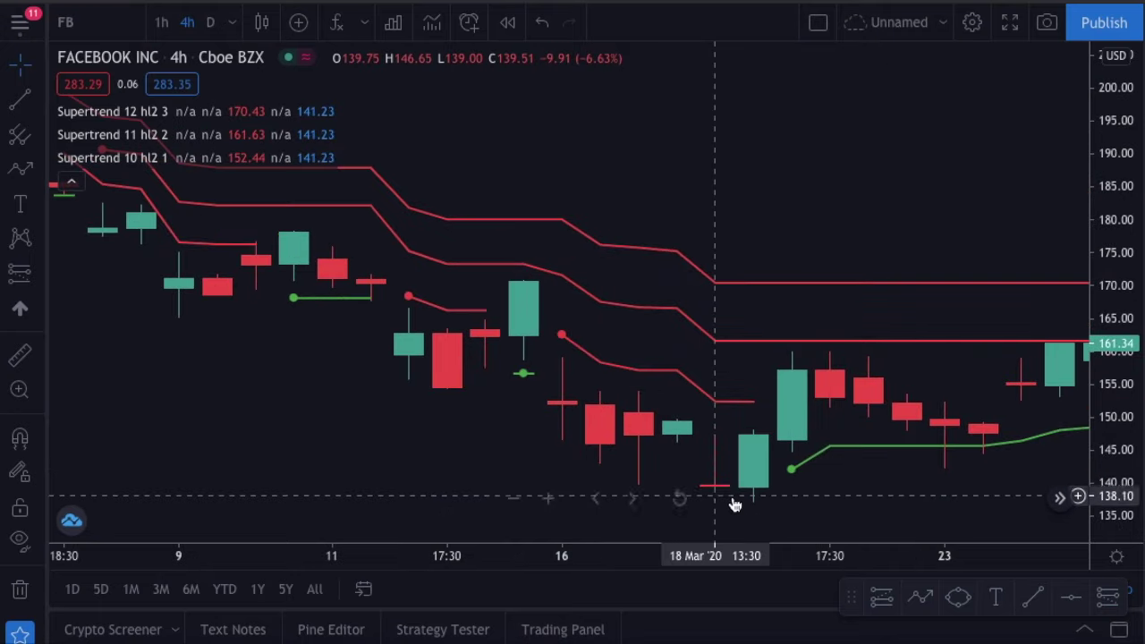
# Circle the three green Supertrend dots of 6 and 7 April 2020 with an ellipse.
pyautogui.moveTo(498, 421); pyautogui.dragTo(307, 409)
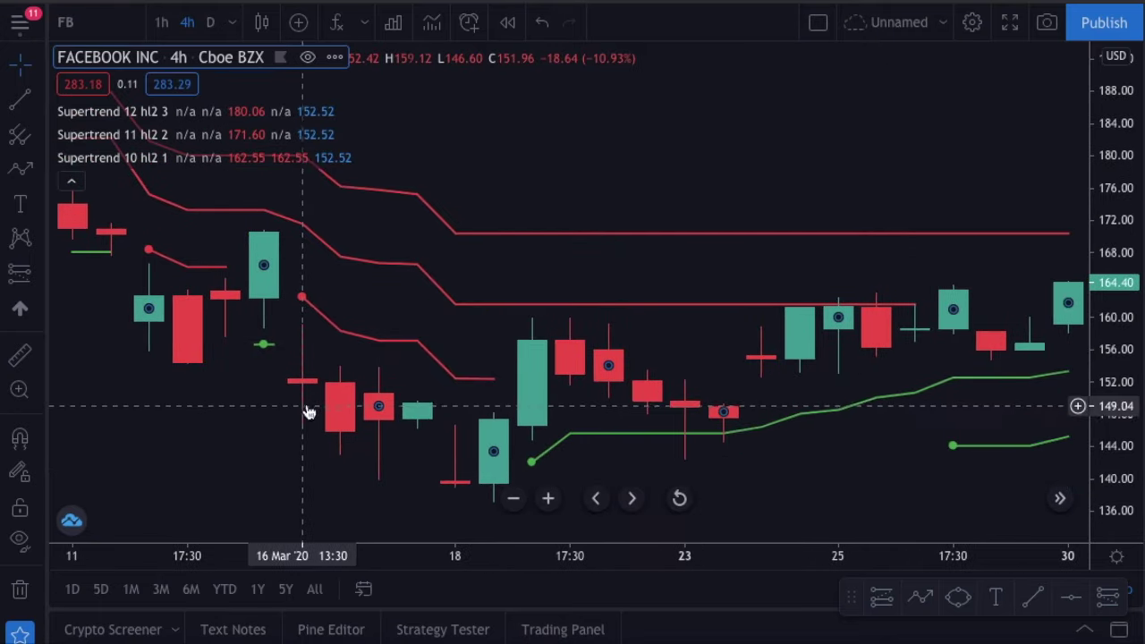
pyautogui.scroll(2, 435, 413)
pyautogui.moveTo(734, 435); pyautogui.dragTo(473, 406)
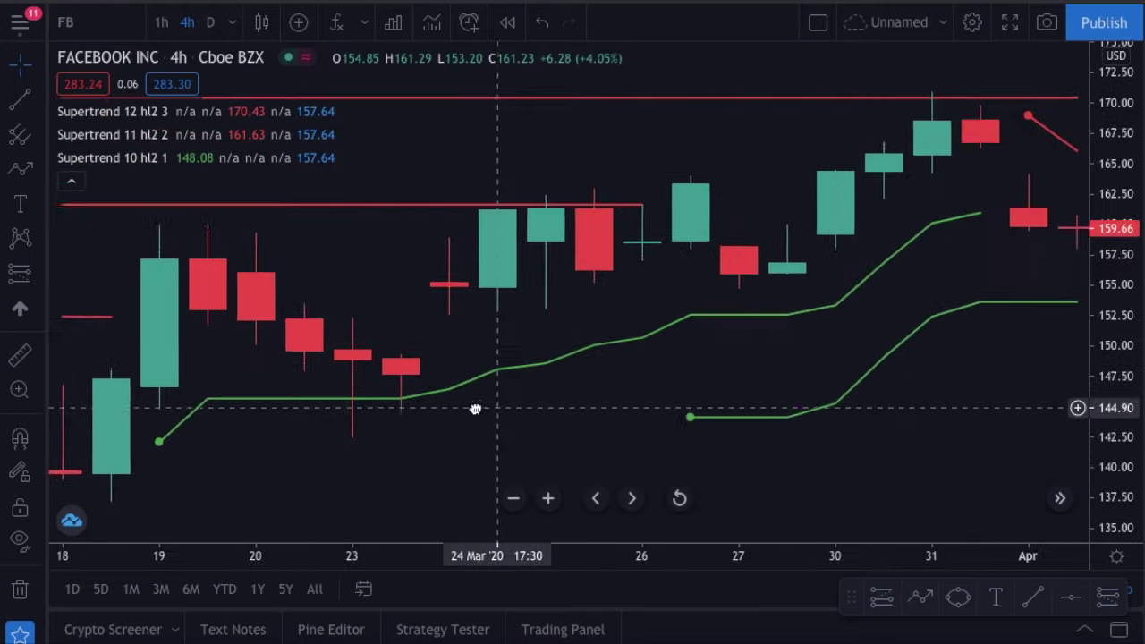
pyautogui.scroll(-2, 525, 409)
pyautogui.moveTo(984, 436); pyautogui.dragTo(646, 417)
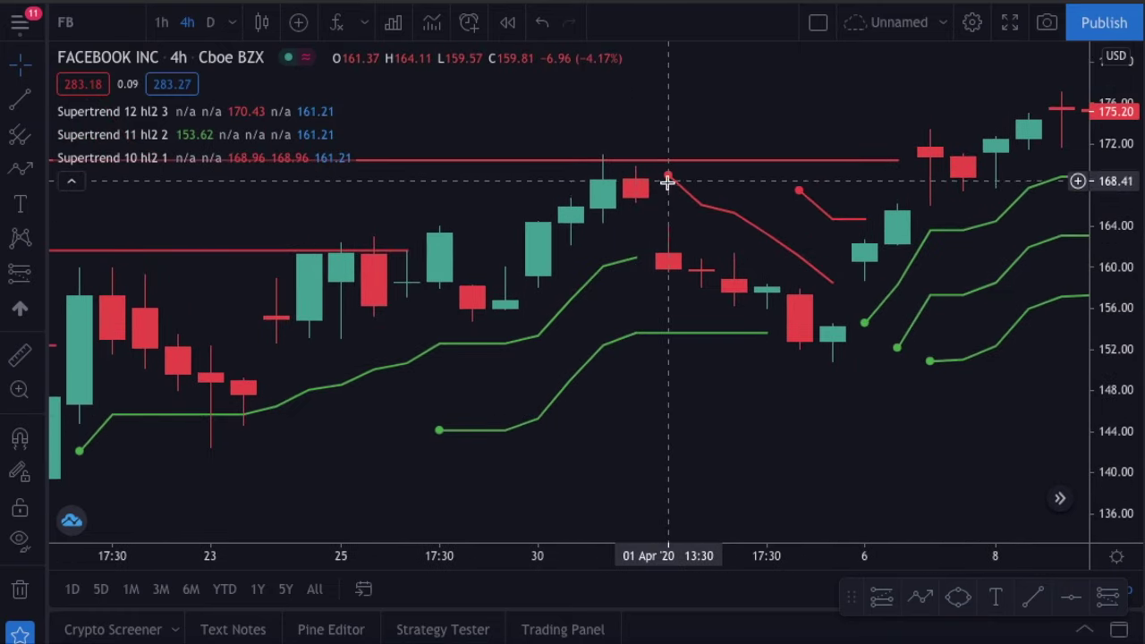
pyautogui.moveTo(912, 388); pyautogui.dragTo(729, 389)
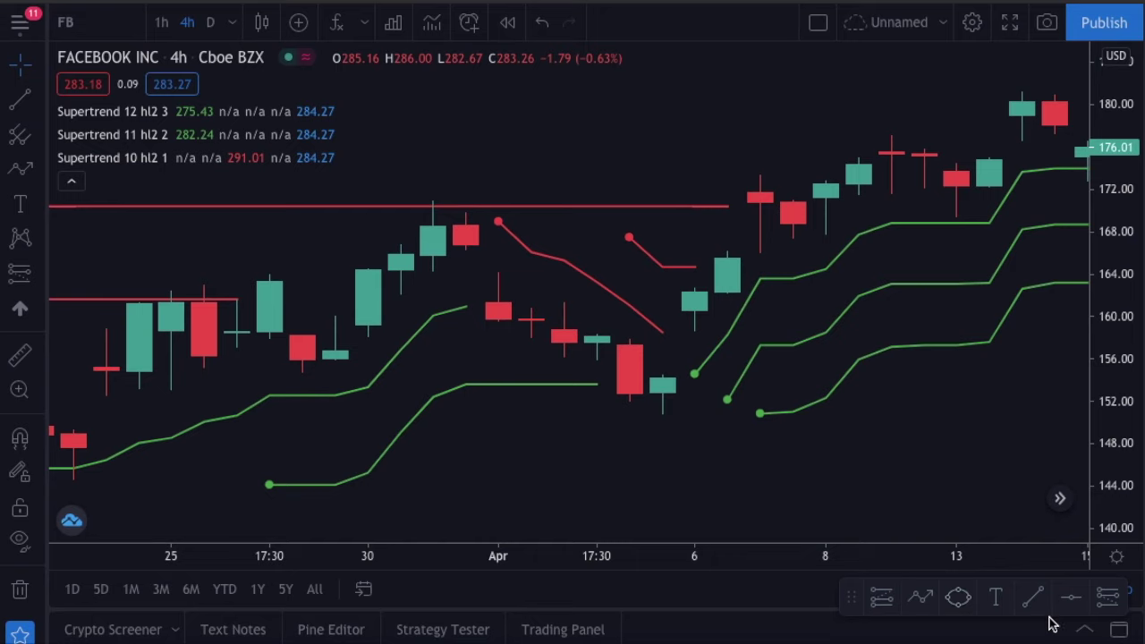
pyautogui.click(960, 602)
pyautogui.click(793, 434)
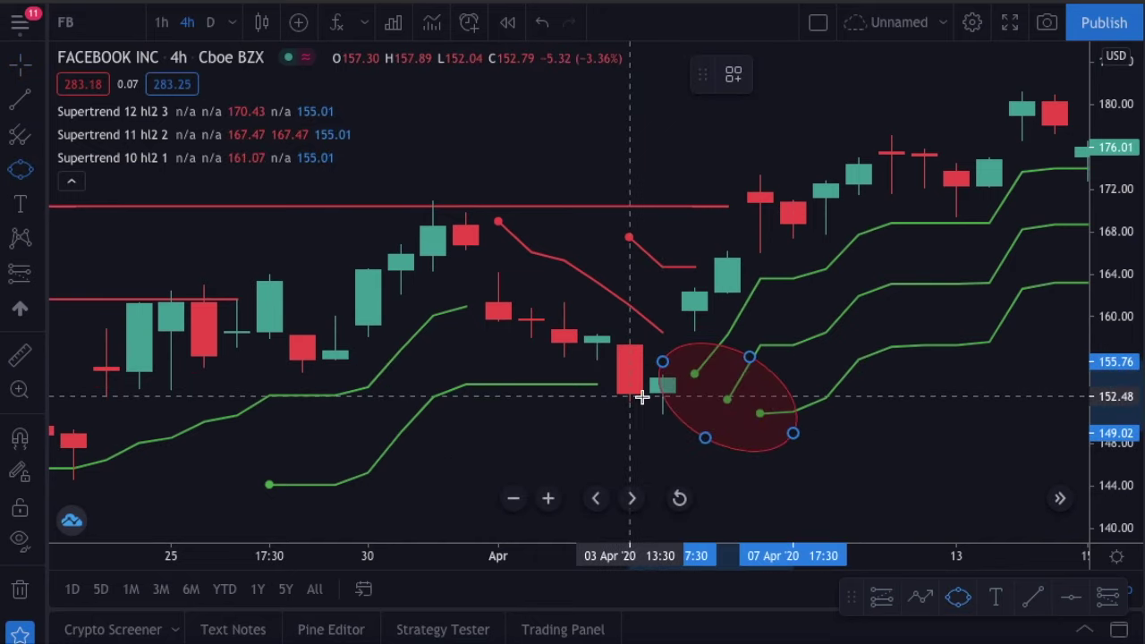
pyautogui.click(643, 398)
# Place a long position on the 7 April 2020 13:30 candle at 171.58, with stop 157.78 and target 199.13.
pyautogui.moveTo(653, 447); pyautogui.dragTo(582, 437)
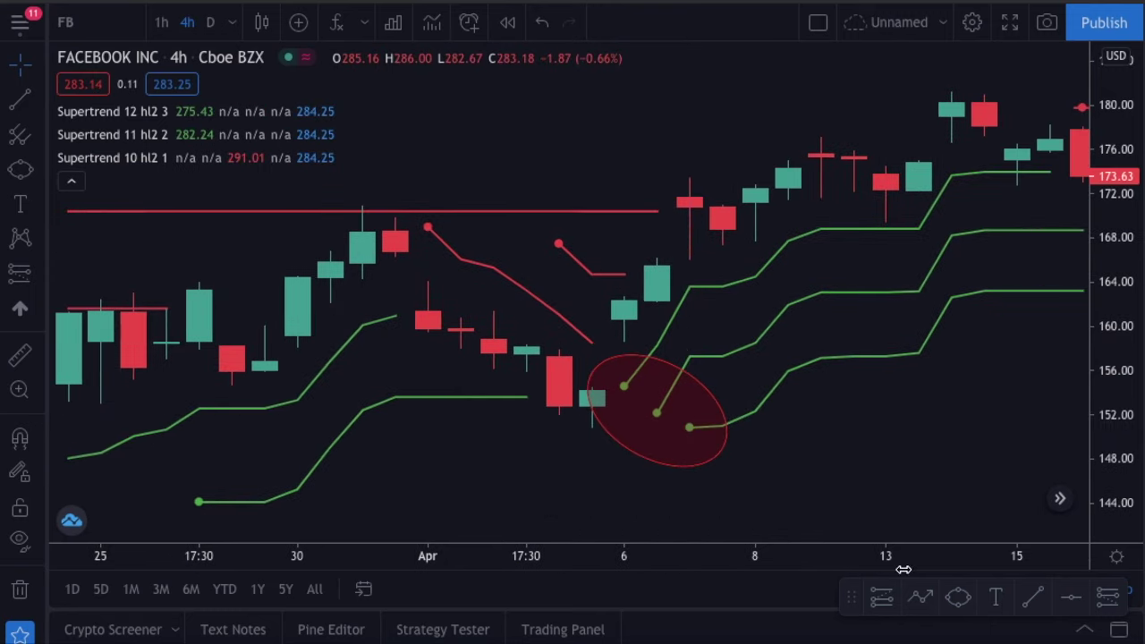
pyautogui.click(884, 601)
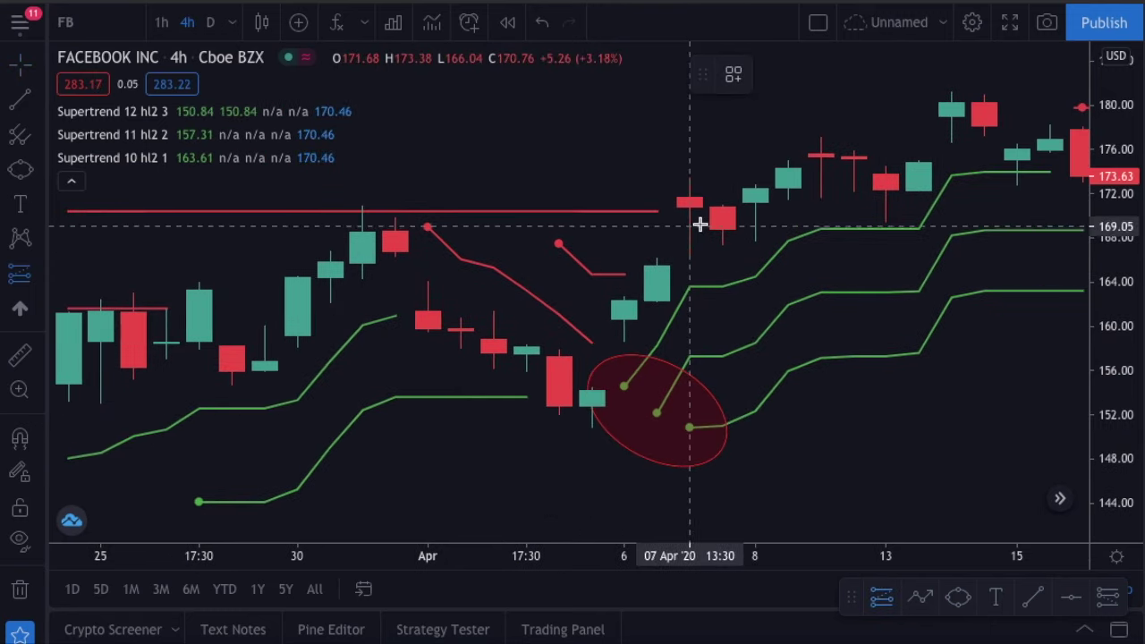
pyautogui.click(695, 201)
pyautogui.moveTo(690, 274); pyautogui.dragTo(694, 351)
pyautogui.scroll(-3, 832, 242)
pyautogui.moveTo(663, 215); pyautogui.dragTo(242, 189)
pyautogui.moveTo(391, 302); pyautogui.dragTo(407, 170)
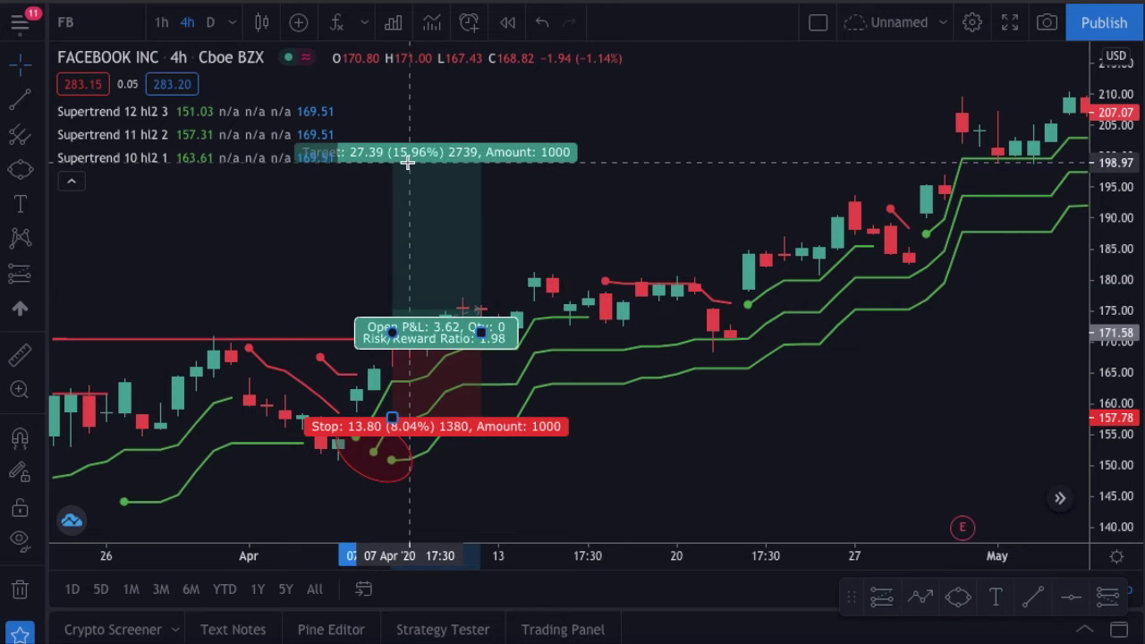
pyautogui.moveTo(407, 161); pyautogui.dragTo(407, 161)
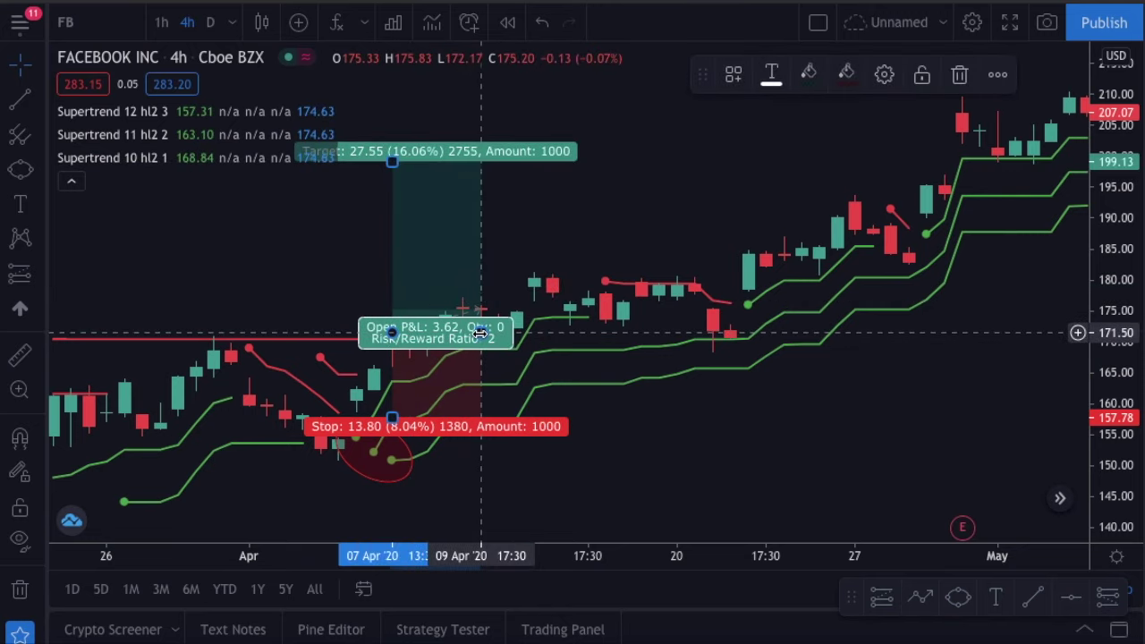